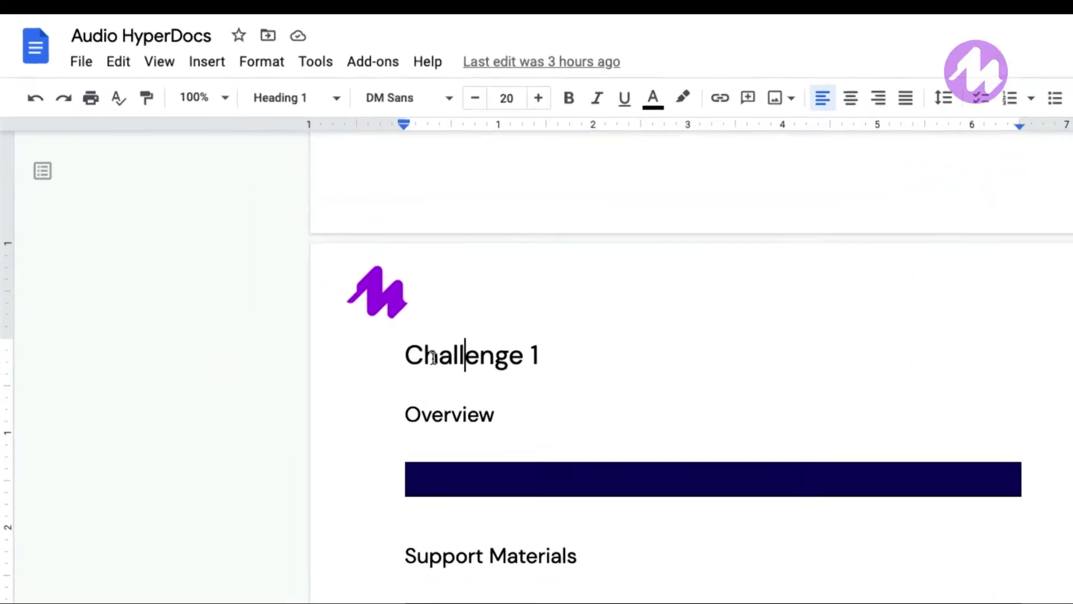
# Examine the Overview, Support Materials and Reply sections of the Challenge 1 page, plus the table of contents on the first page.
pyautogui.tripleClick(434, 358)
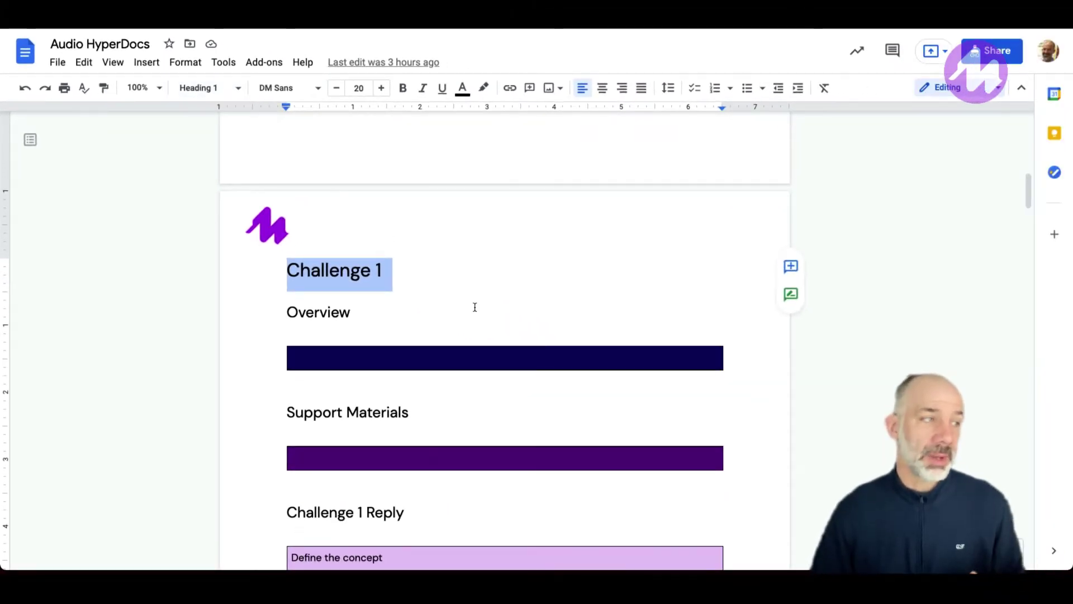
pyautogui.click(447, 276)
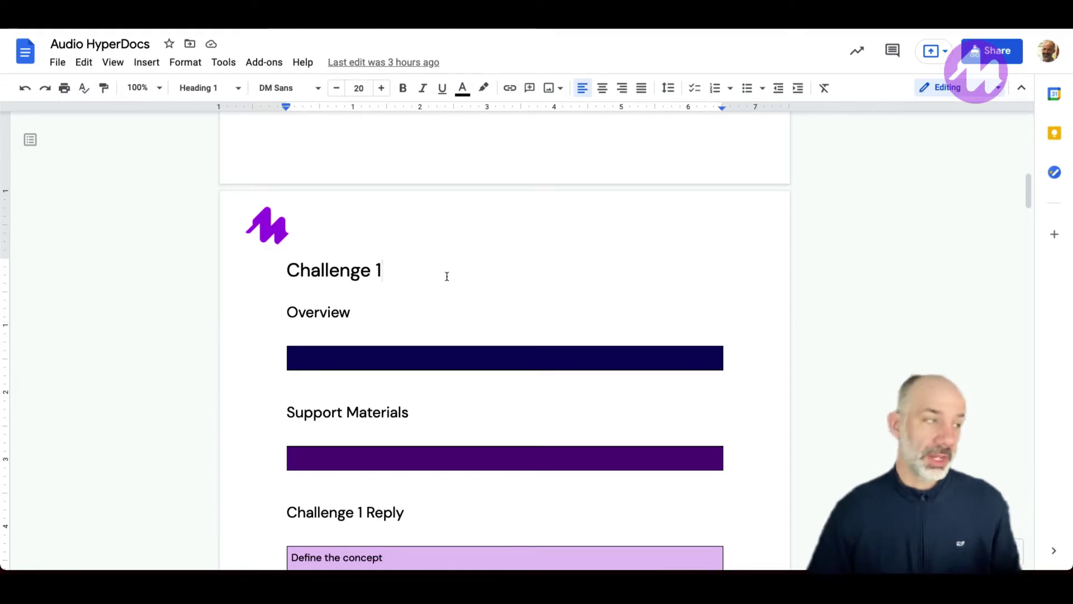
pyautogui.scroll(-1, 446, 276)
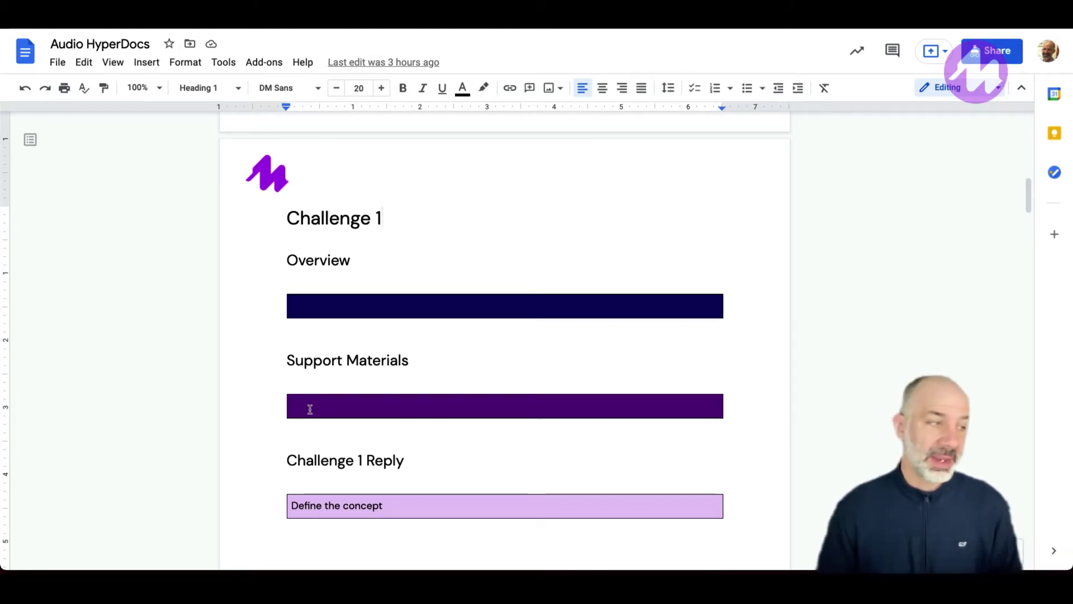
pyautogui.scroll(-1, 310, 409)
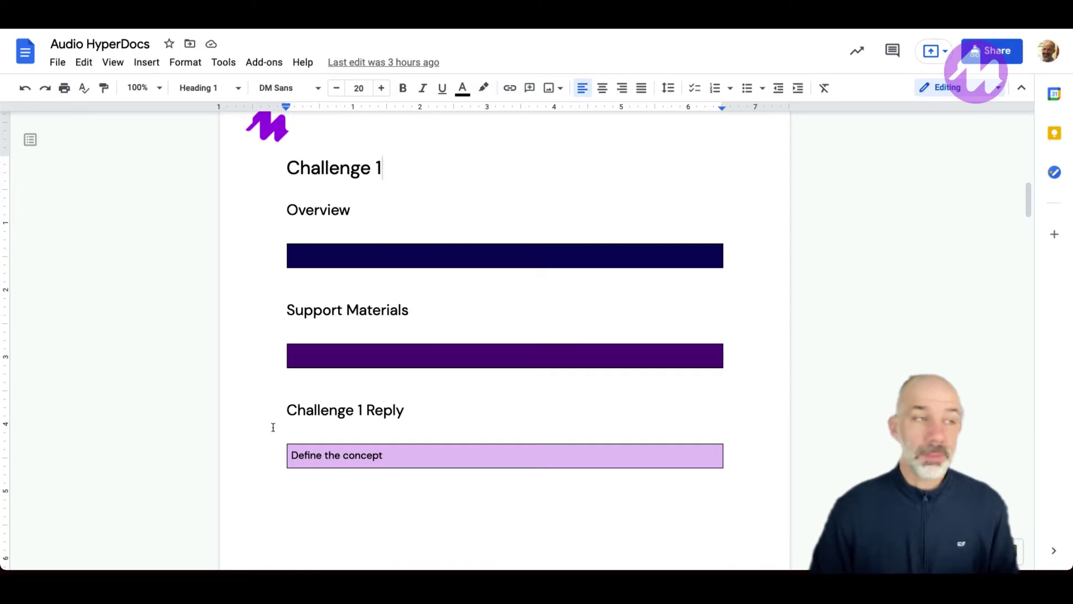
pyautogui.scroll(2, 265, 396)
pyautogui.scroll(10, 265, 396)
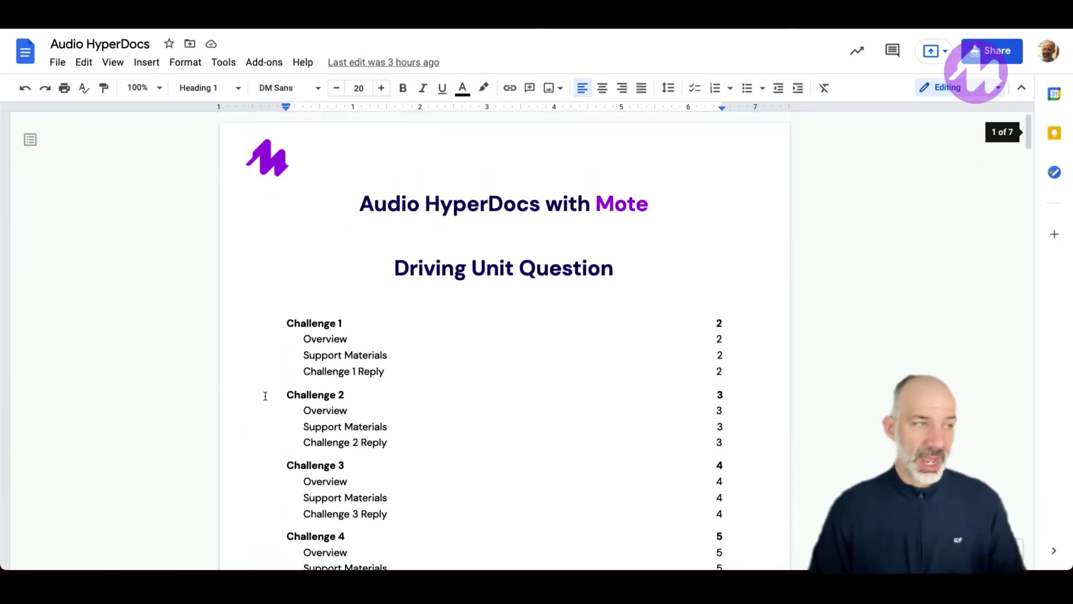
# Enter "Here is a text overview of this challenge..." in the Overview box of Challenge 1.
pyautogui.scroll(-2, 265, 395)
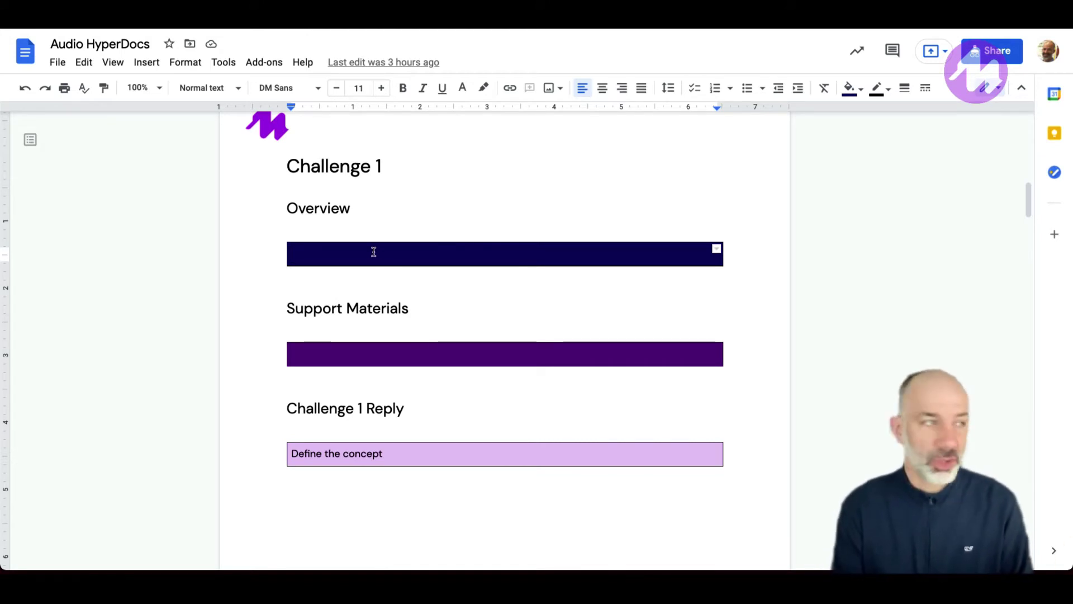
pyautogui.write('Here is a text overview of this challenge.')
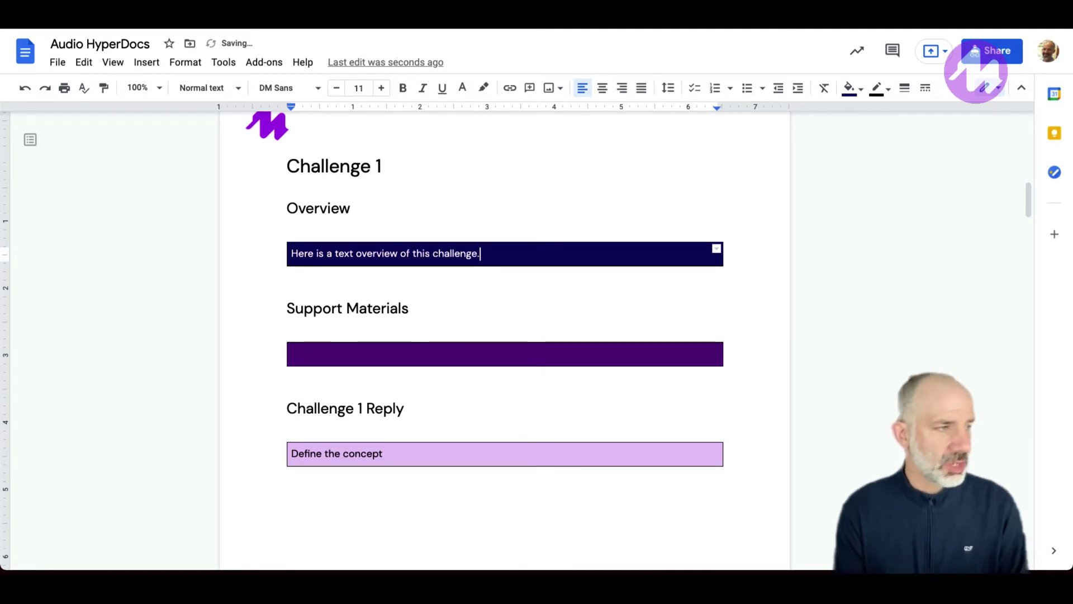
pyautogui.write('..')
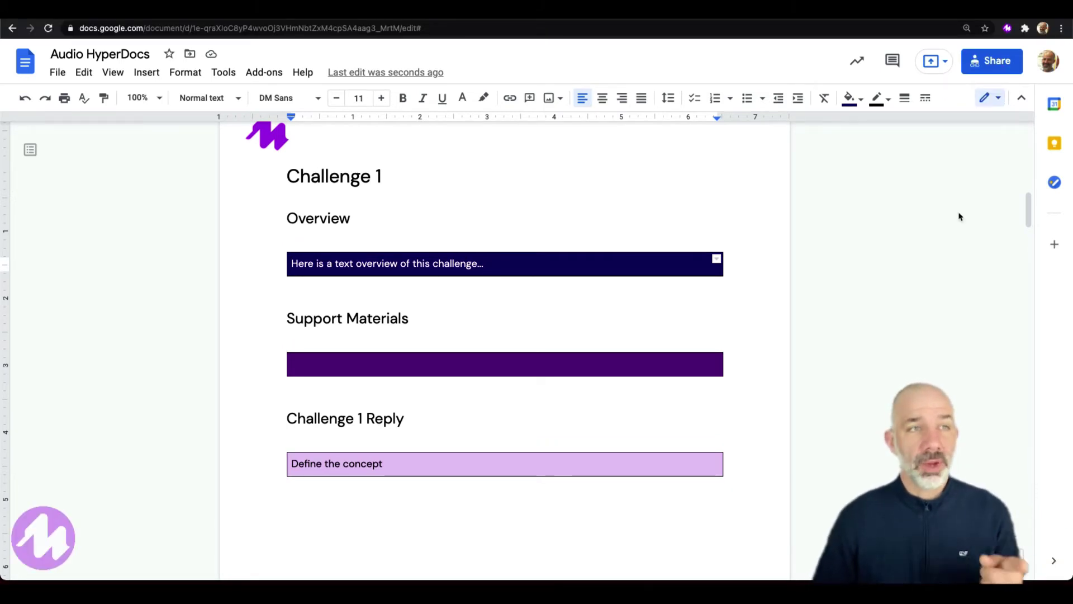
# Record a voice note with the Mote extension and copy its link from the recent motes.
pyautogui.click(1009, 28)
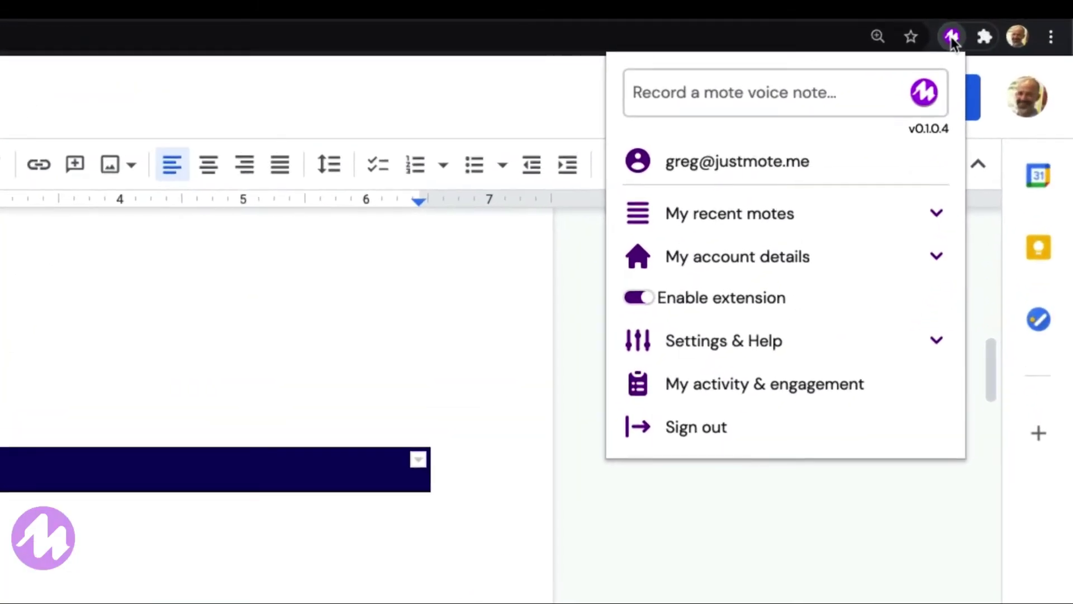
pyautogui.click(923, 95)
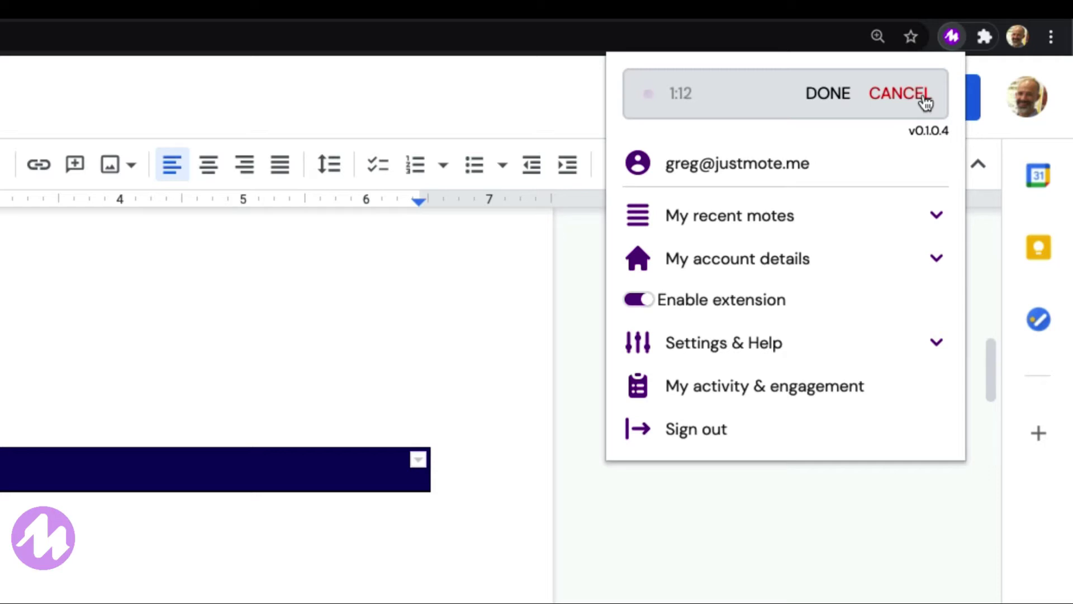
pyautogui.click(837, 94)
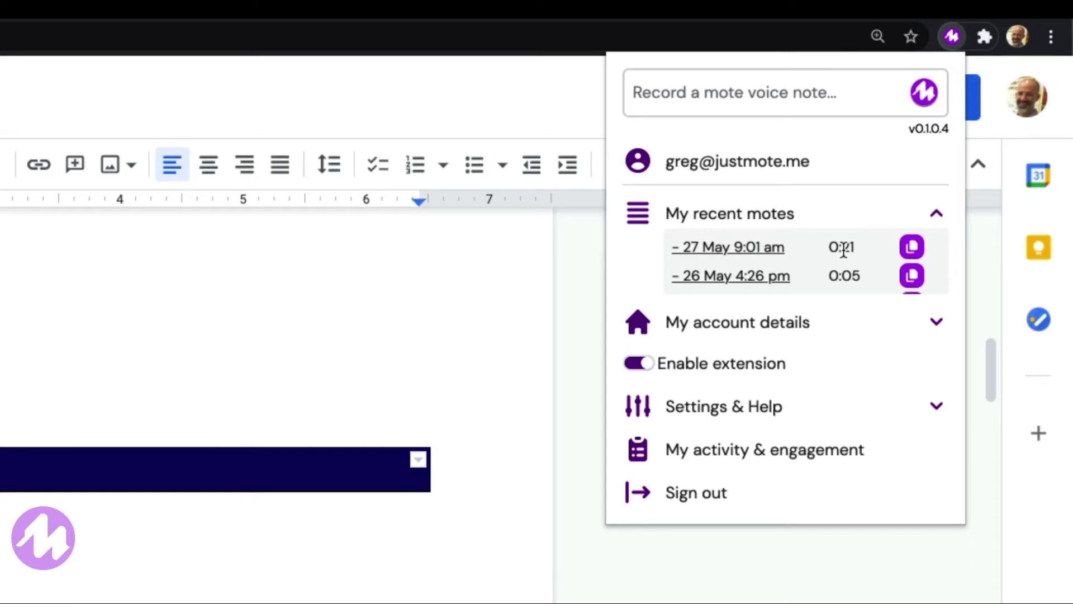
pyautogui.click(914, 248)
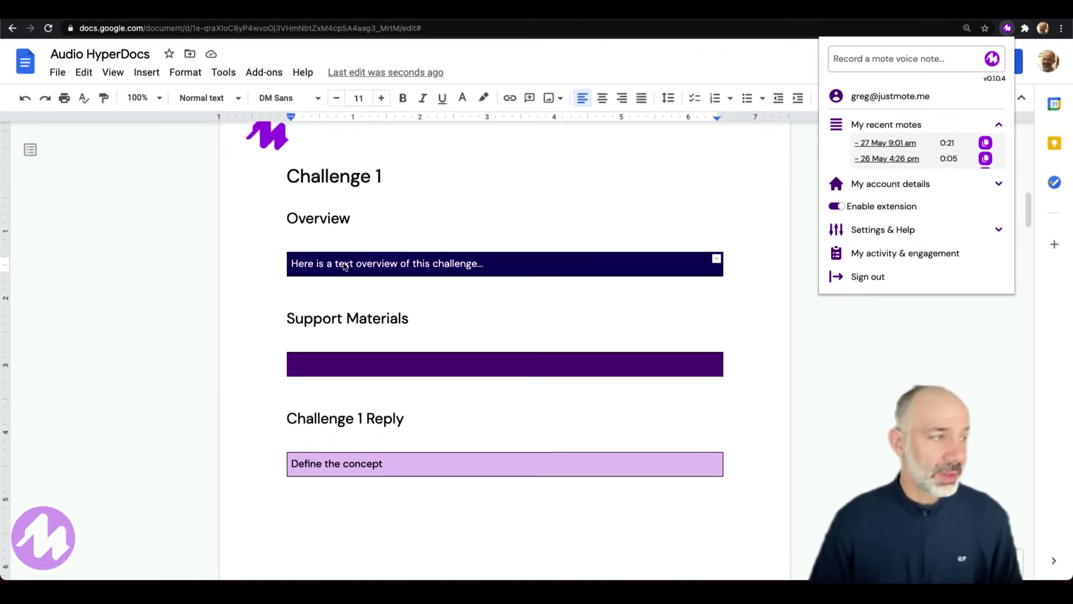
# Add "Click HERE to listen to my detailed audio overview." at the end of the Challenge 1 Overview text.
pyautogui.click(333, 268)
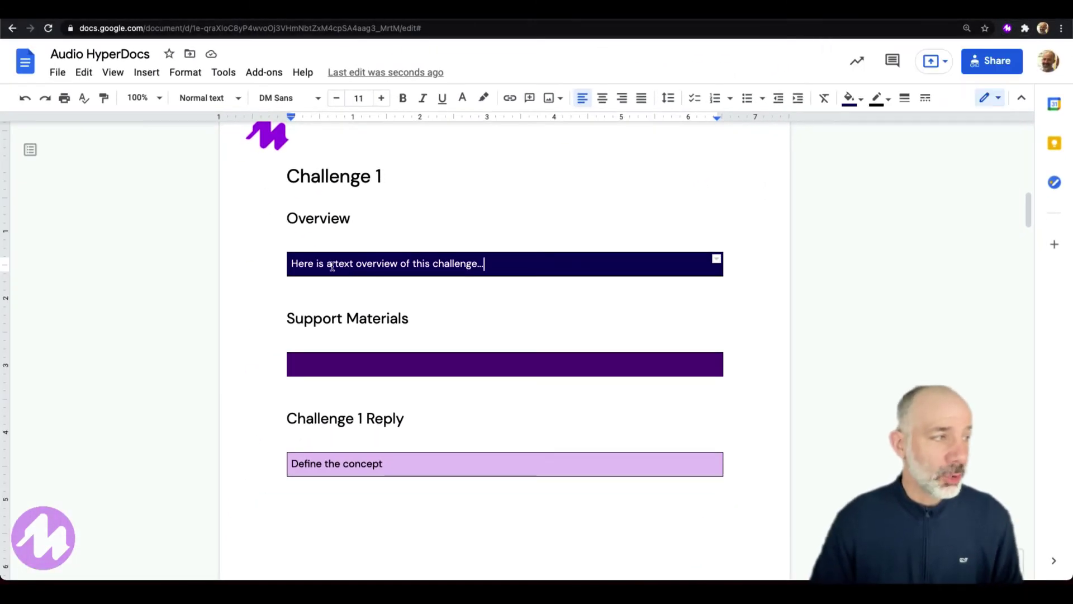
pyautogui.click(293, 263)
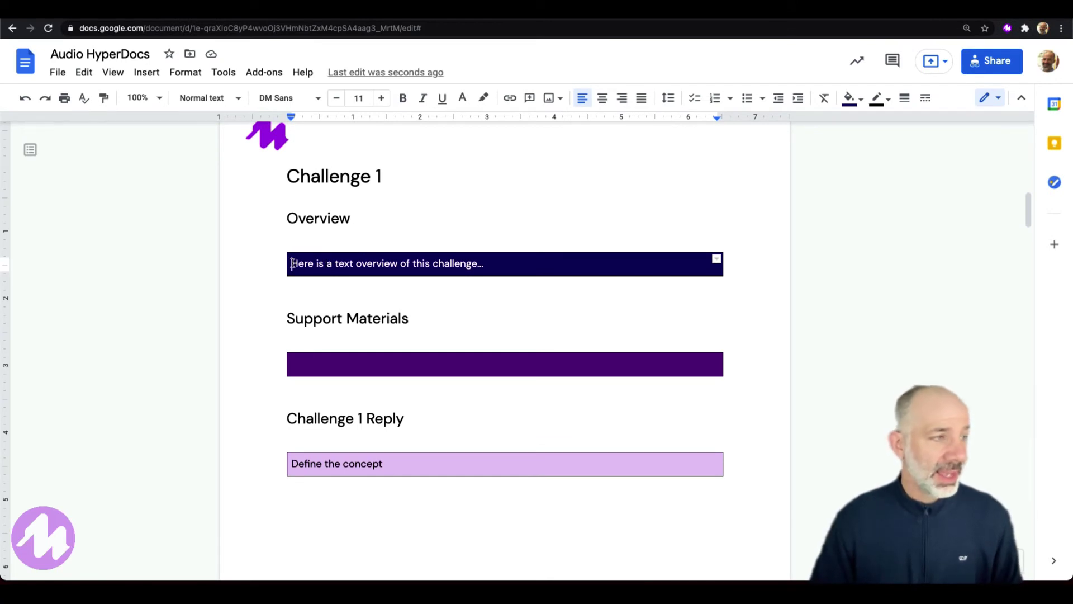
pyautogui.click(488, 263)
pyautogui.write('Click HERE to listen to my detailed audio overview.')
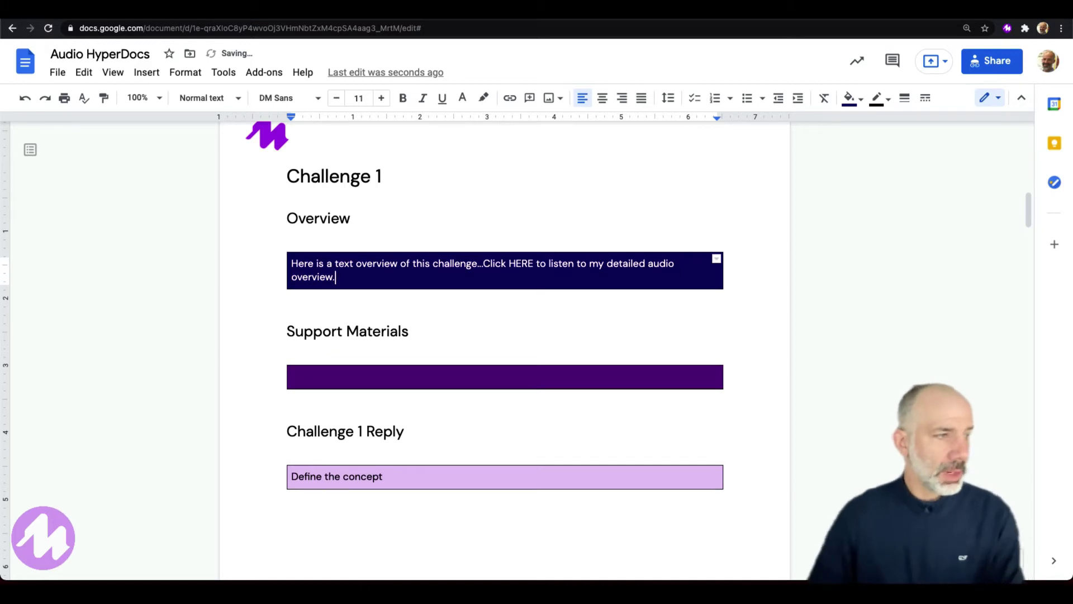
pyautogui.moveTo(521, 259); pyautogui.dragTo(533, 263)
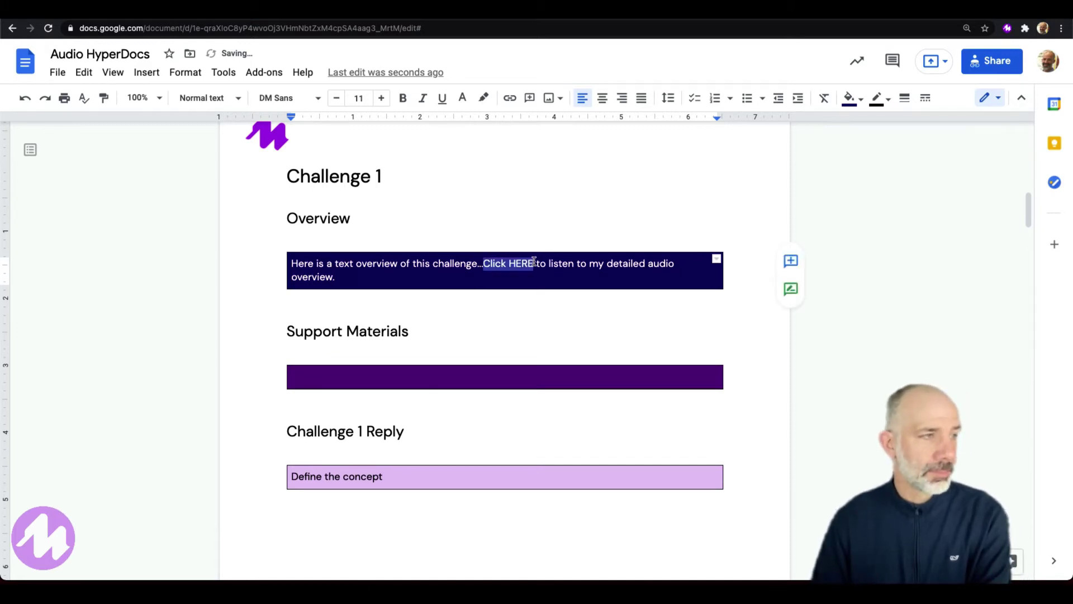
pyautogui.click(509, 99)
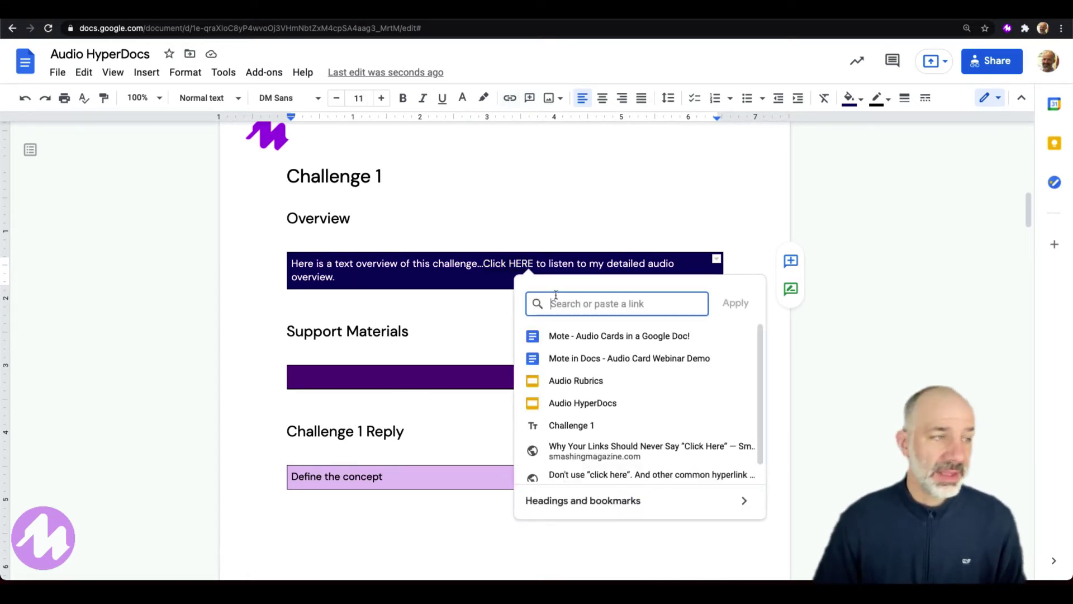
pyautogui.press('super+v')
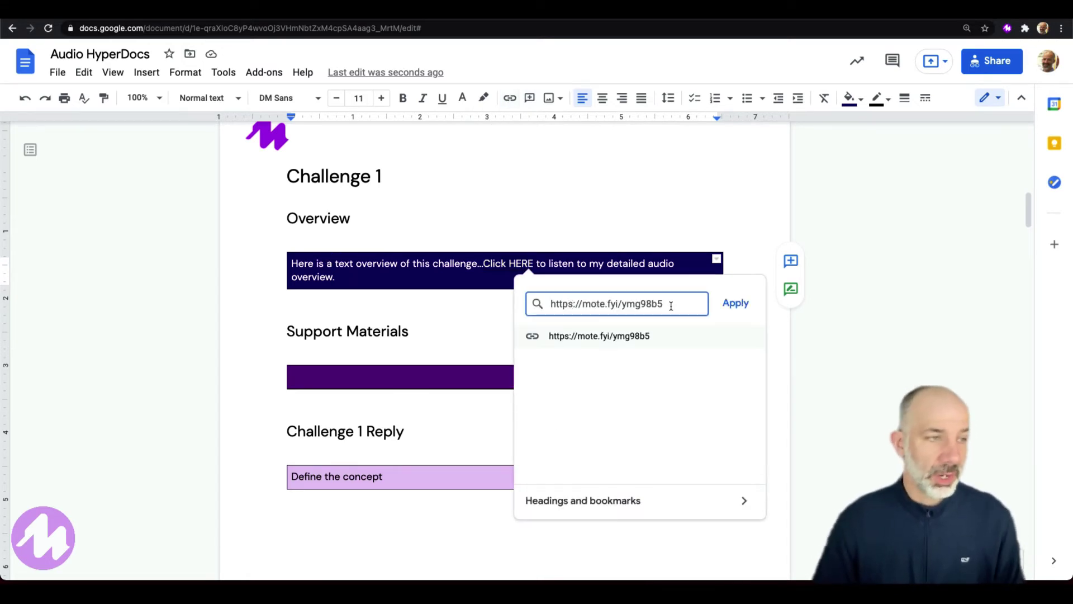
pyautogui.click(739, 304)
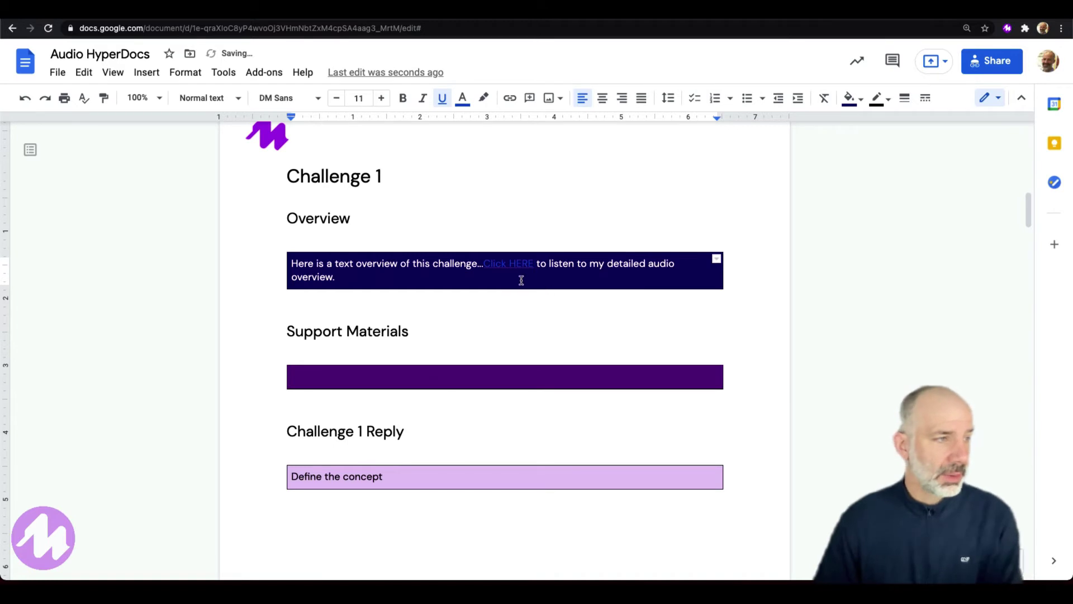
pyautogui.moveTo(529, 264); pyautogui.dragTo(487, 267)
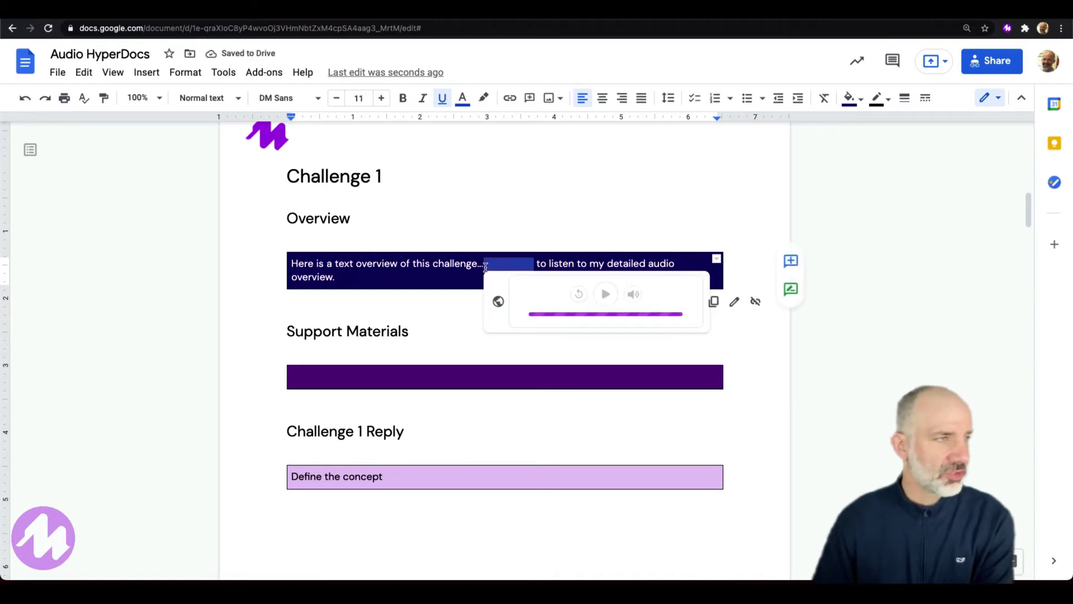
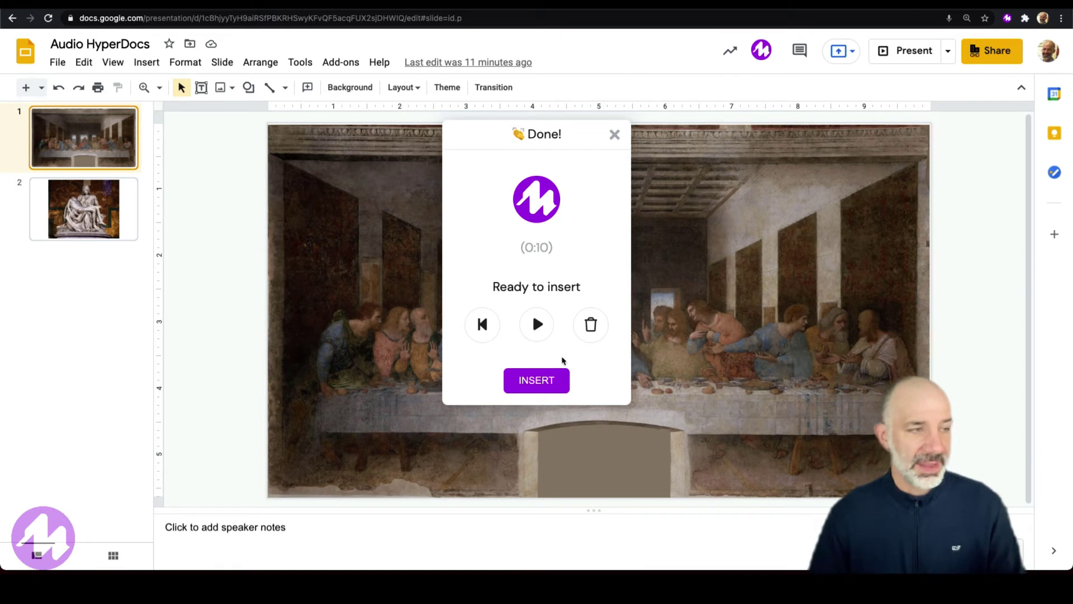
# In the Audio HyperDocs Google Slides deck, insert the recorded voice note on the Last Supper slide and spread audio icons across the painting.
pyautogui.click(538, 382)
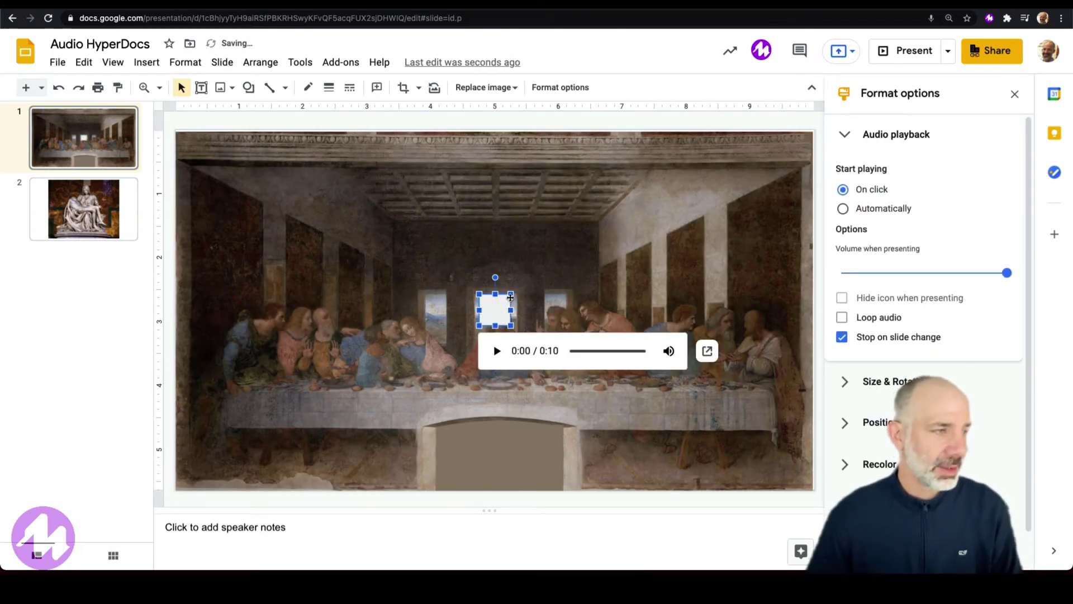
pyautogui.moveTo(520, 278); pyautogui.dragTo(257, 256)
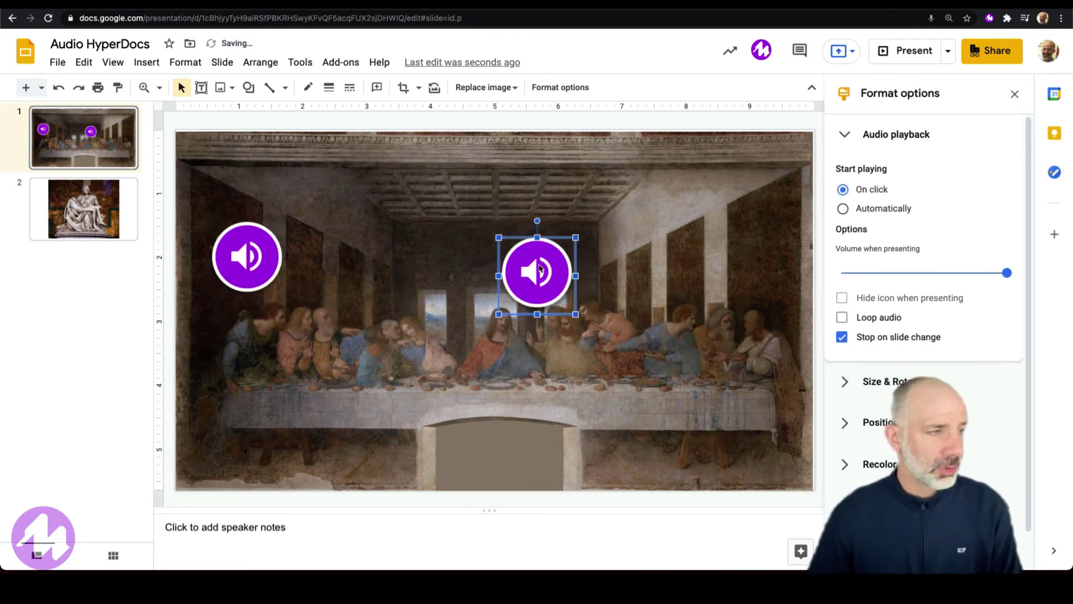
pyautogui.click(539, 268)
pyautogui.moveTo(540, 268); pyautogui.dragTo(762, 282)
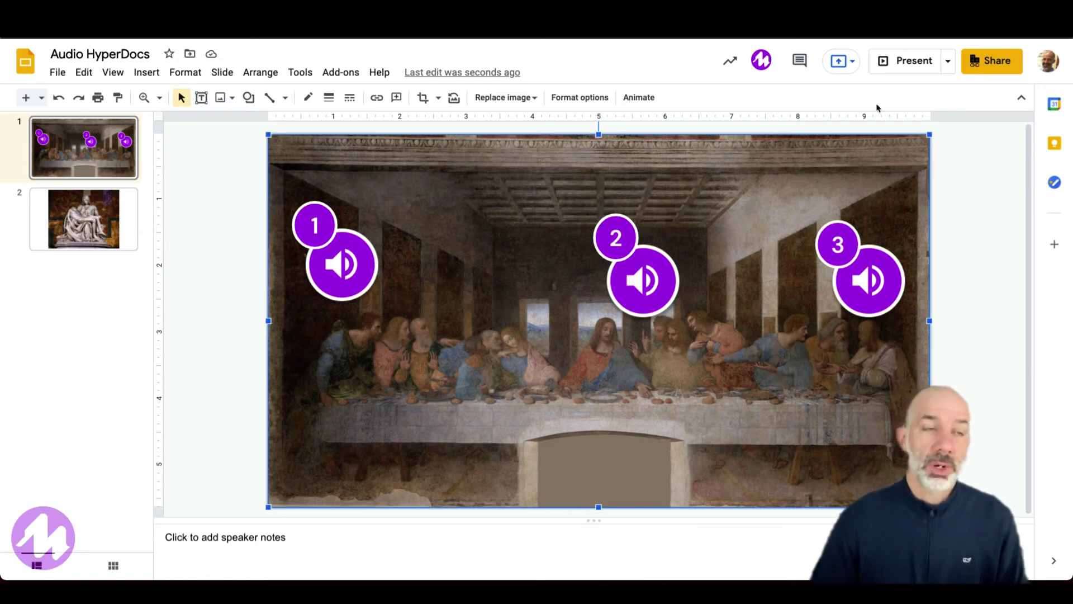
# Share the presentation with anyone with the link as Viewer and copy its link.
pyautogui.click(989, 62)
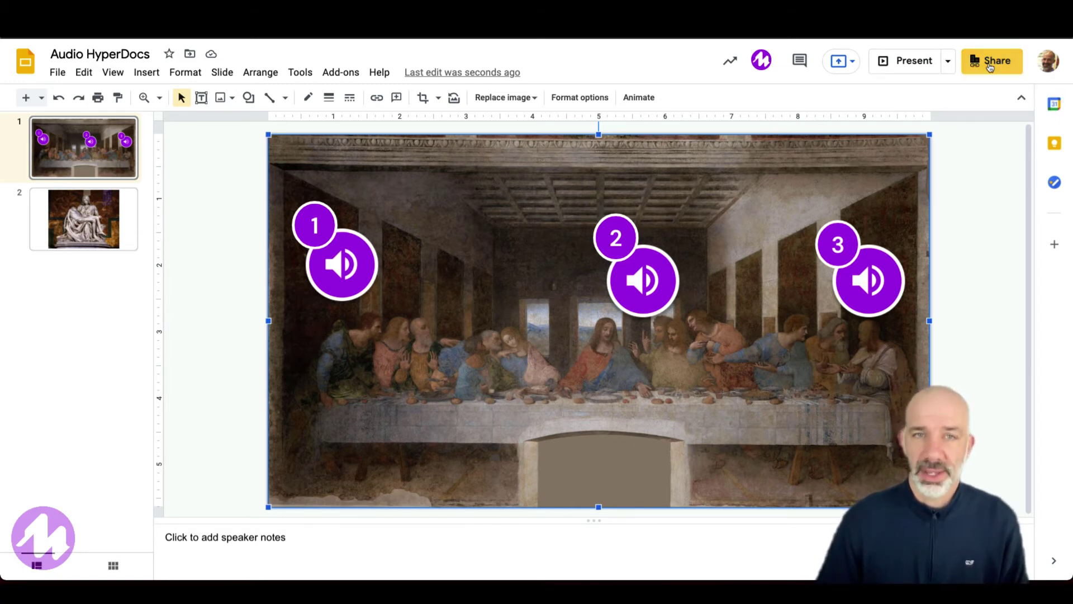
pyautogui.click(335, 423)
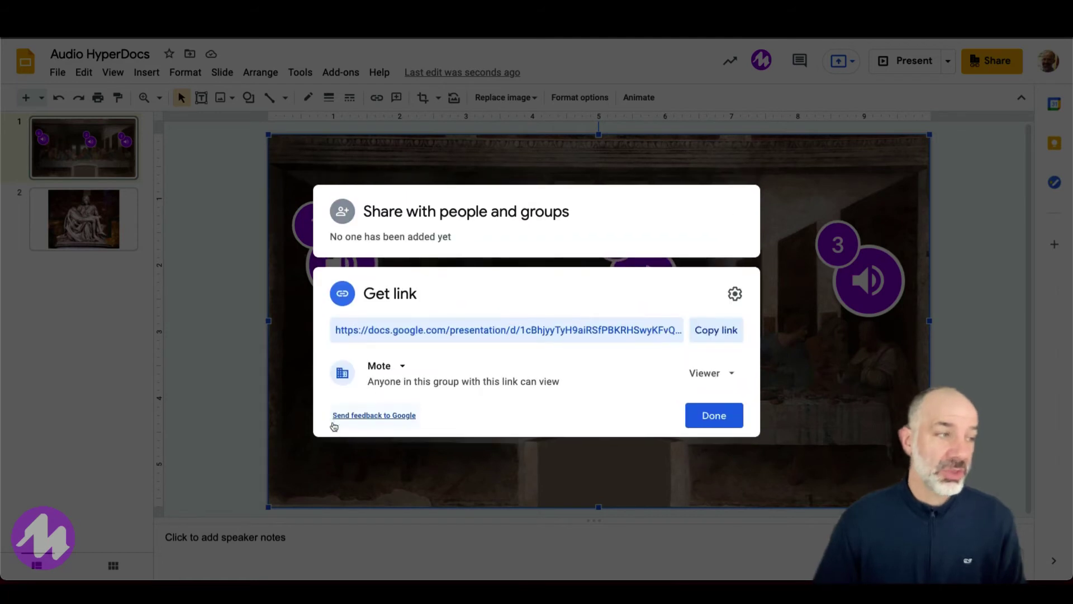
pyautogui.click(403, 365)
pyautogui.click(427, 487)
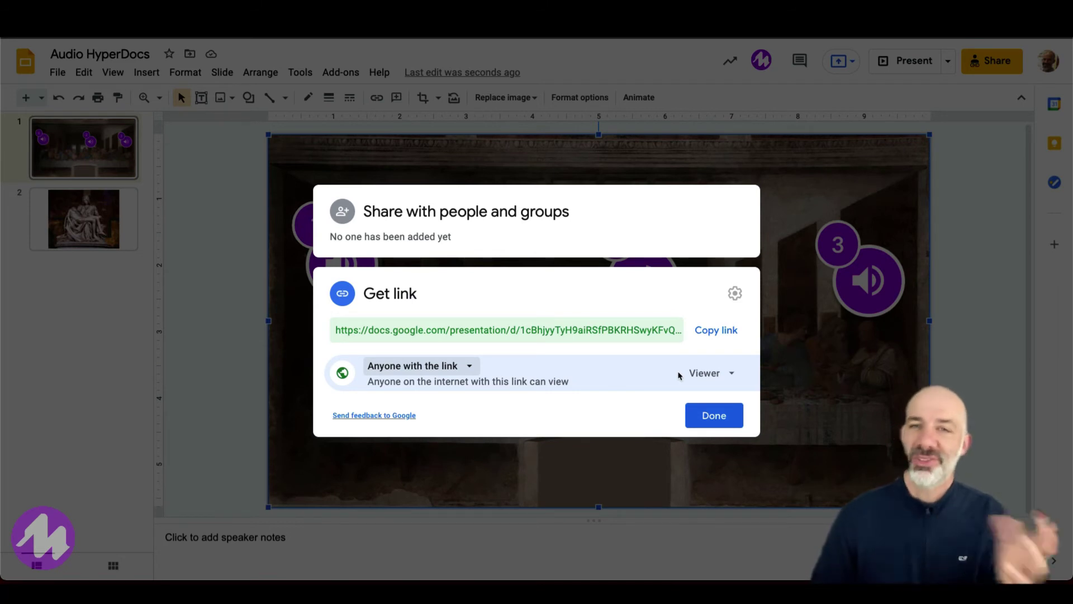
pyautogui.click(716, 331)
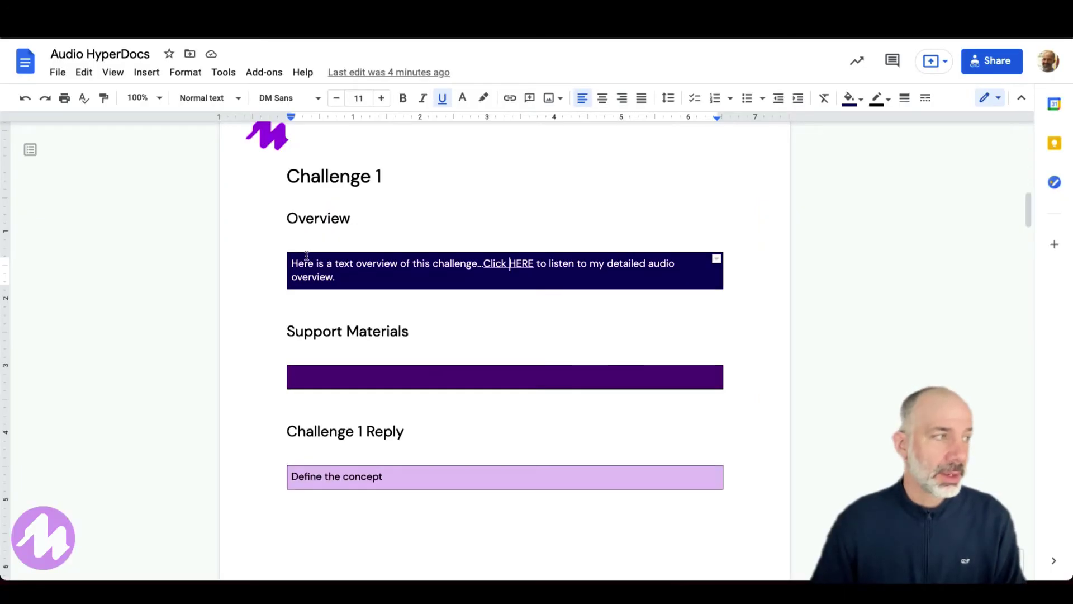
# In the Google Docs document, enter "Renaissance Art Support Slides" in the first Support Materials cell of Challenge 2.
pyautogui.scroll(10, 306, 255)
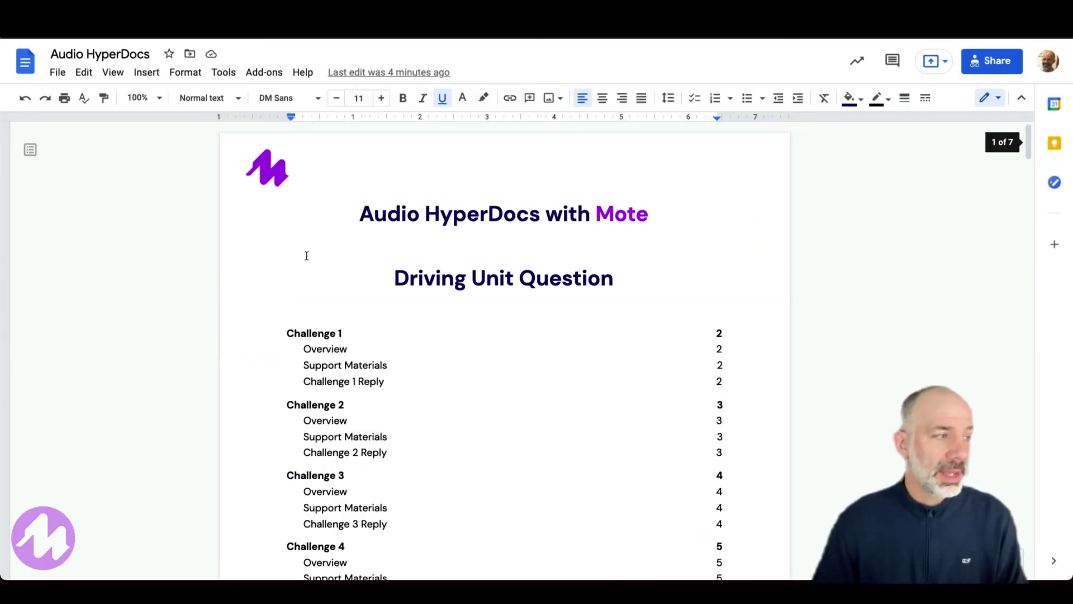
pyautogui.click(306, 409)
pyautogui.click(329, 433)
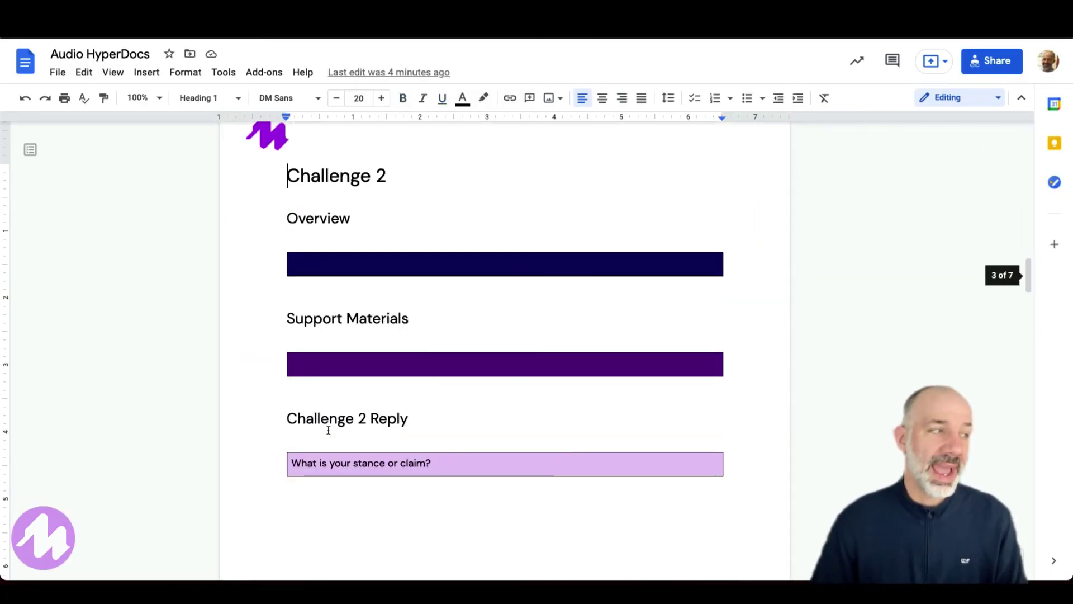
pyautogui.click(340, 364)
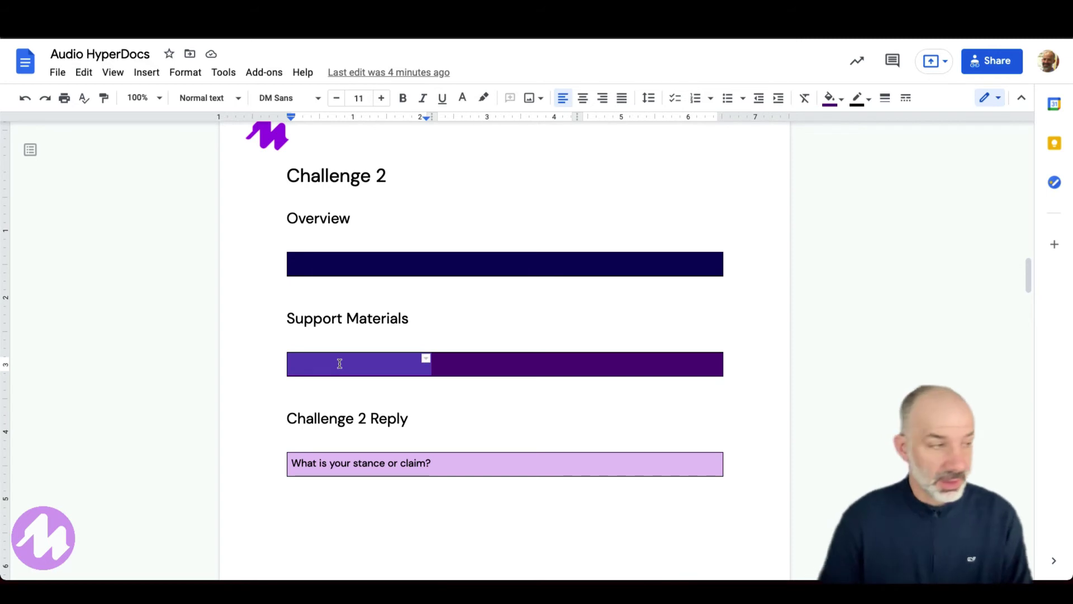
pyautogui.click(337, 364)
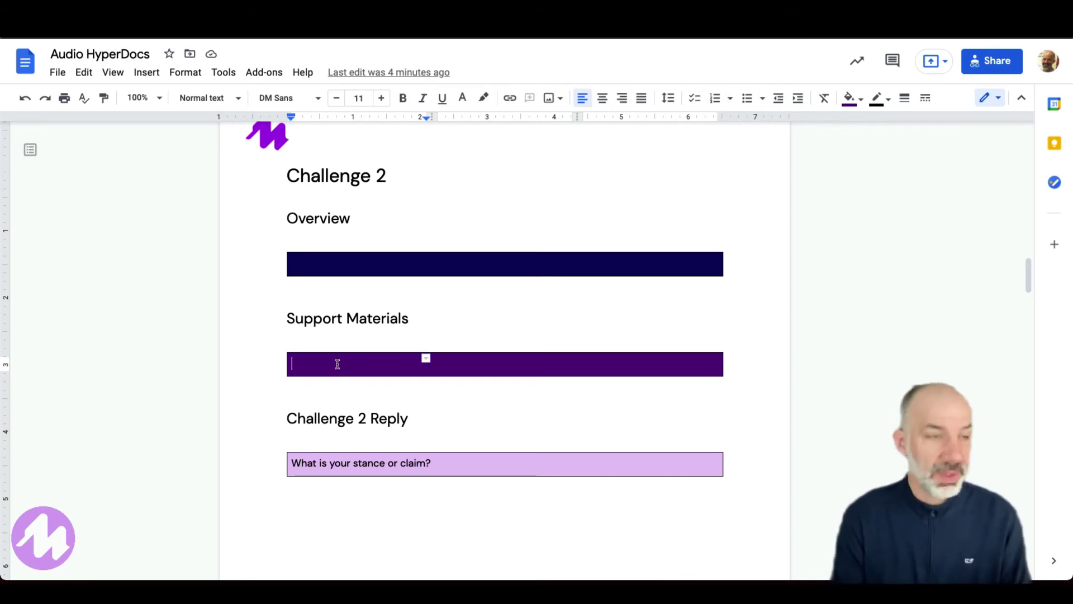
pyautogui.write('Renaissance Art Support Slides')
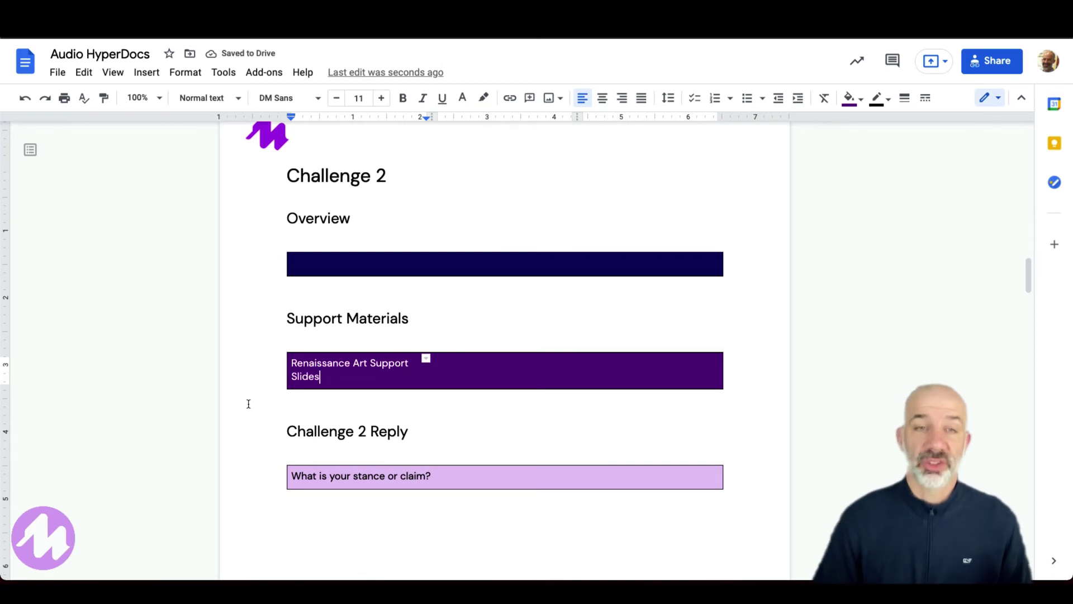
# Link the text "Renaissance Art Support Slides" in the Challenge 2 Support Materials to the copied Google Slides presentation address.
pyautogui.moveTo(324, 378); pyautogui.dragTo(281, 366)
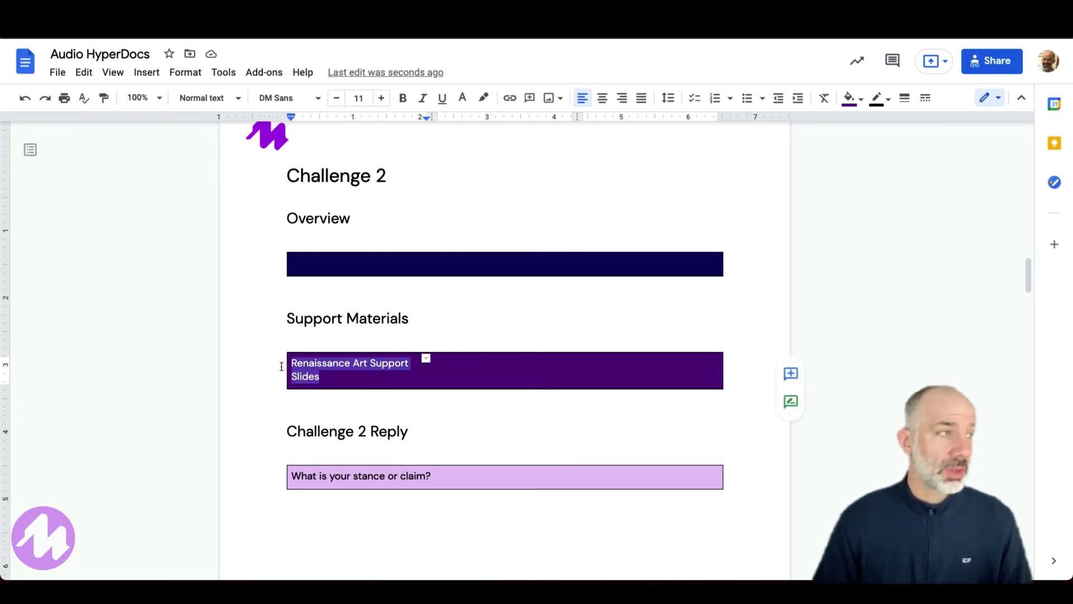
pyautogui.click(509, 97)
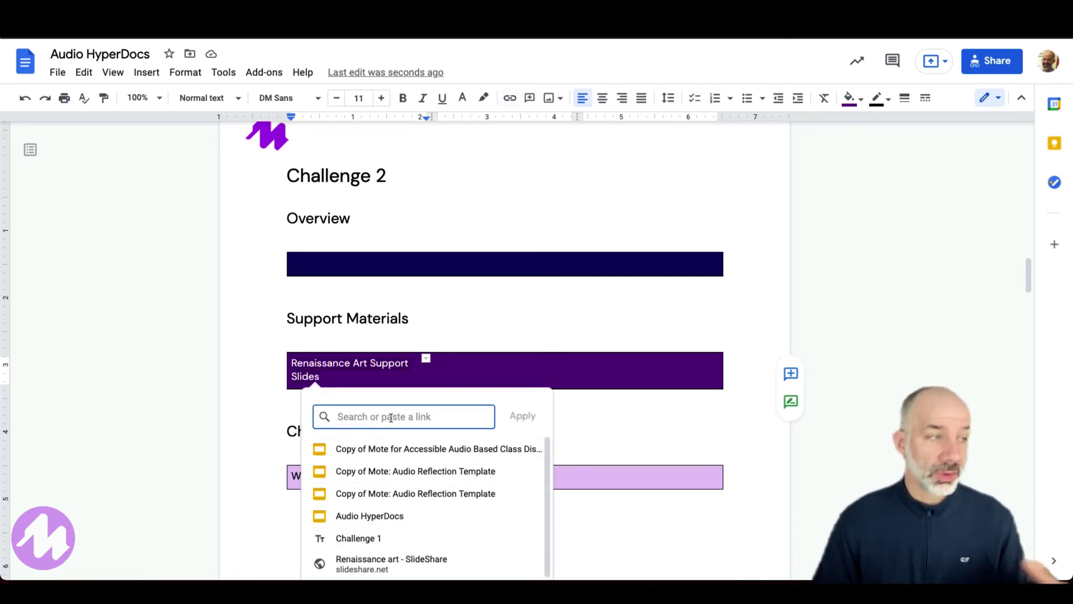
pyautogui.hotkey('ctrl', 'v')
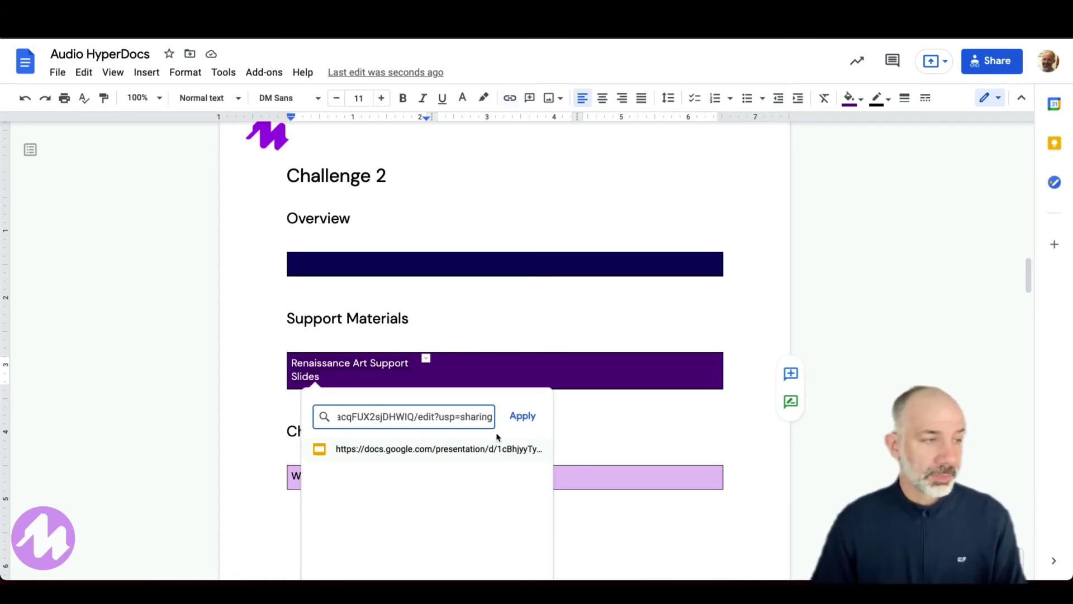
pyautogui.click(522, 416)
# Preview the linked Audio HyperDocs slides inside the document and play the first voice note on the painting.
pyautogui.click(316, 364)
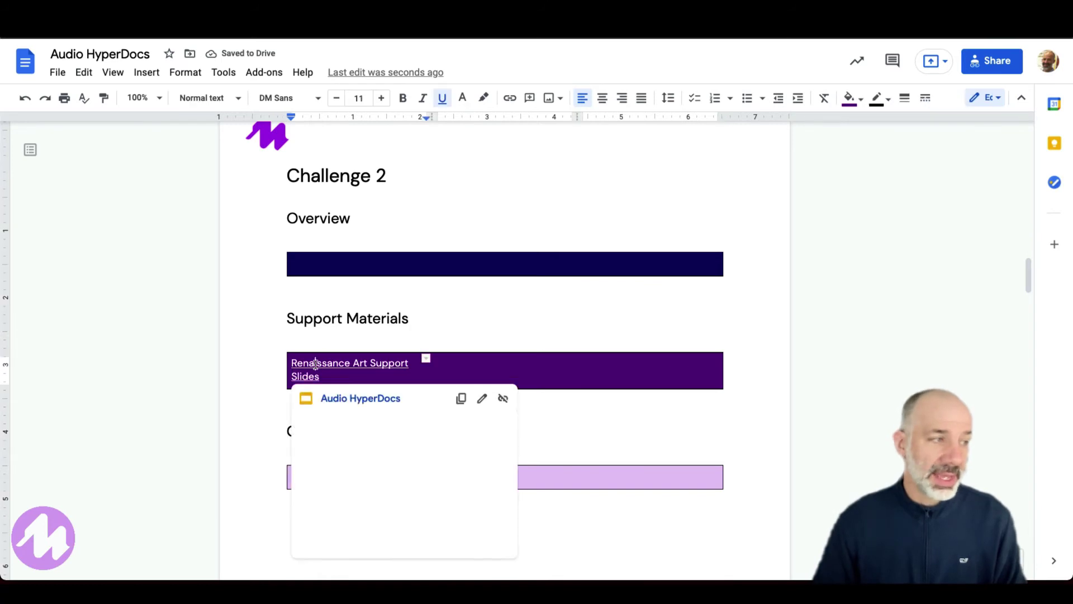
pyautogui.moveTo(421, 483)
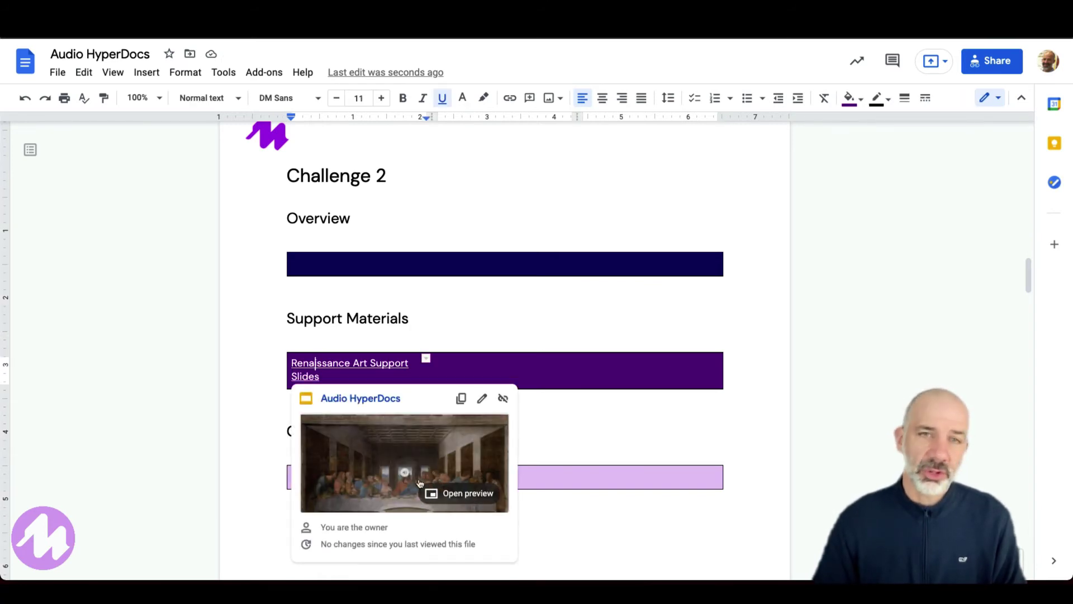
pyautogui.scroll(-3, 420, 461)
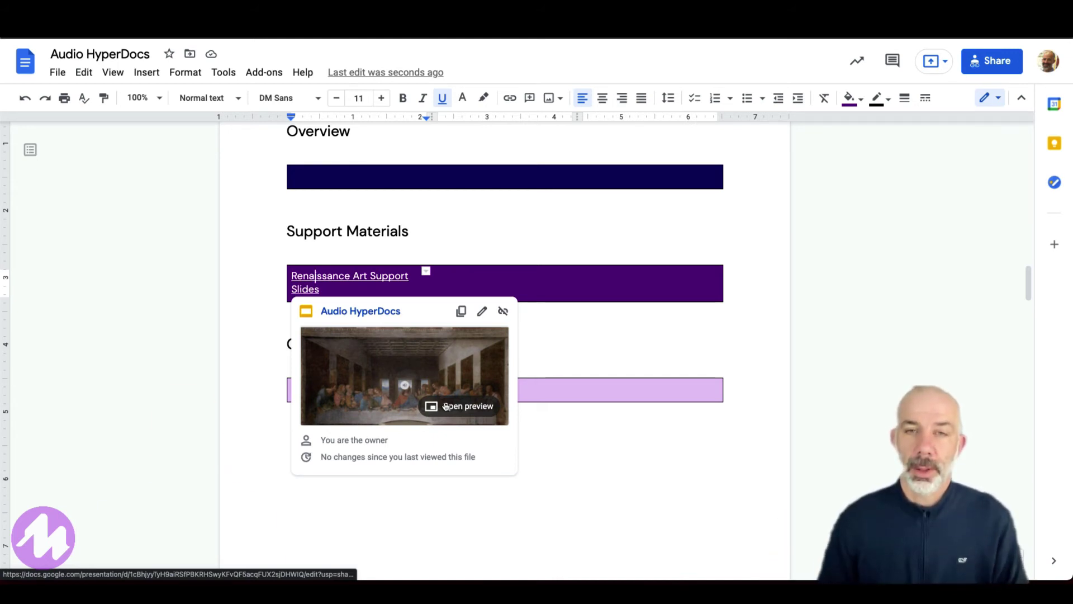
pyautogui.click(465, 409)
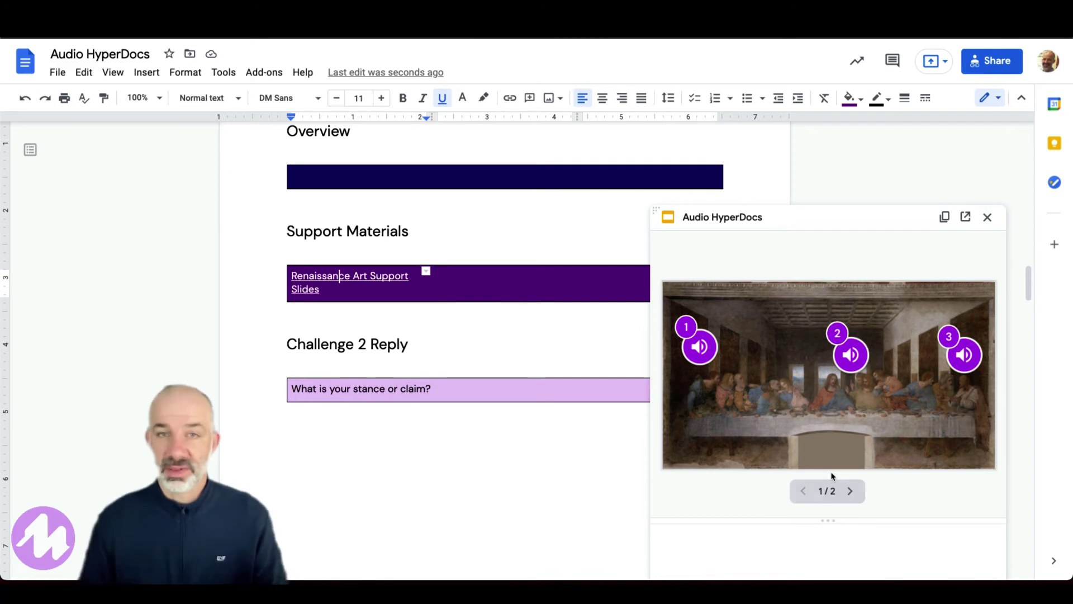
pyautogui.click(701, 350)
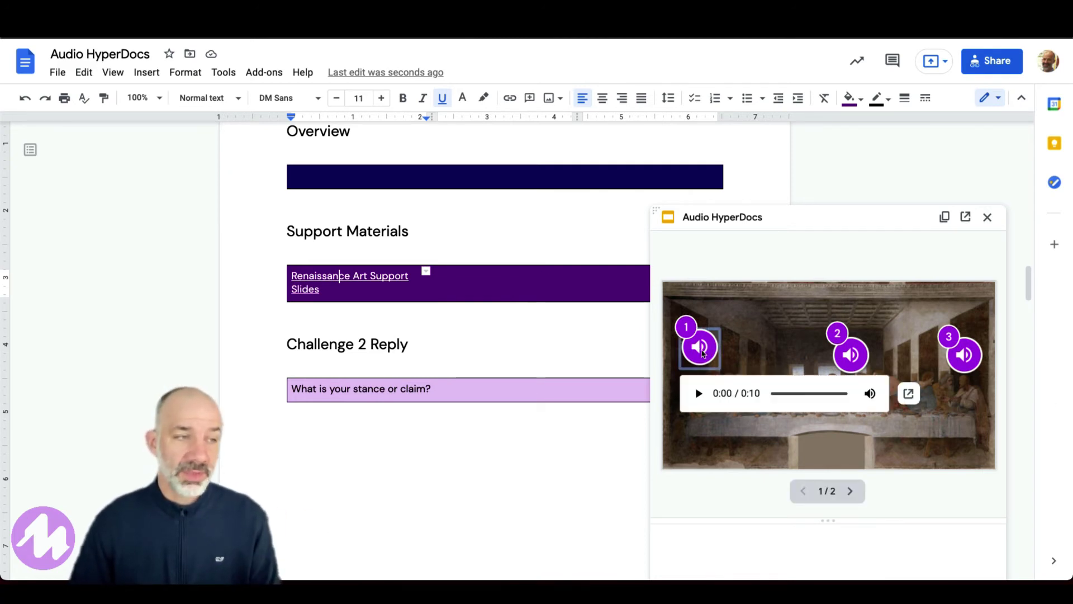
pyautogui.click(699, 394)
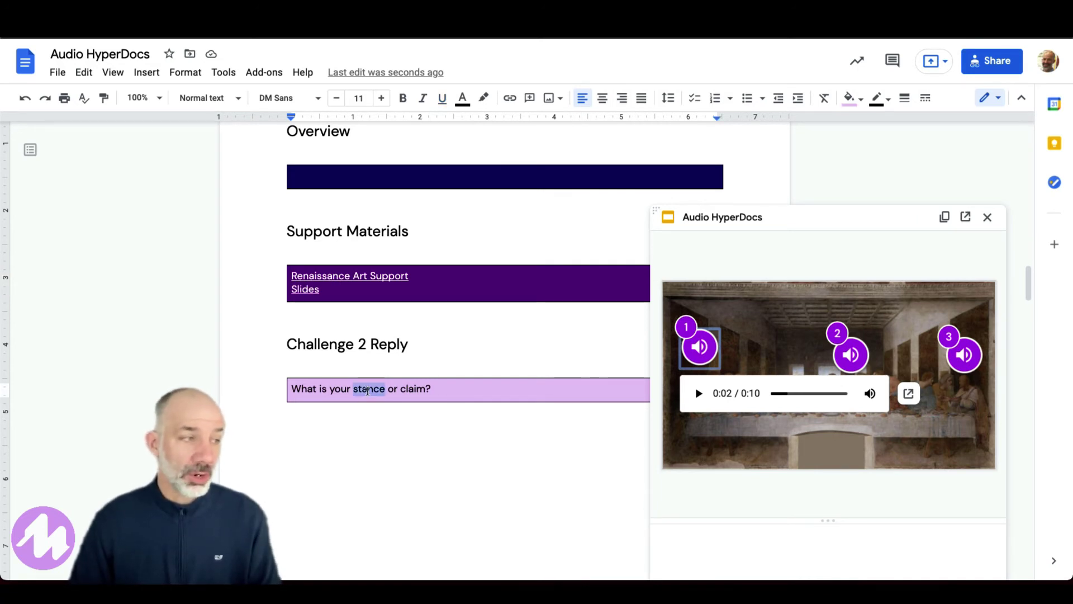
# Replace the Challenge 2 Reply text with "Here is my idea or claim...".
pyautogui.tripleClick(367, 390)
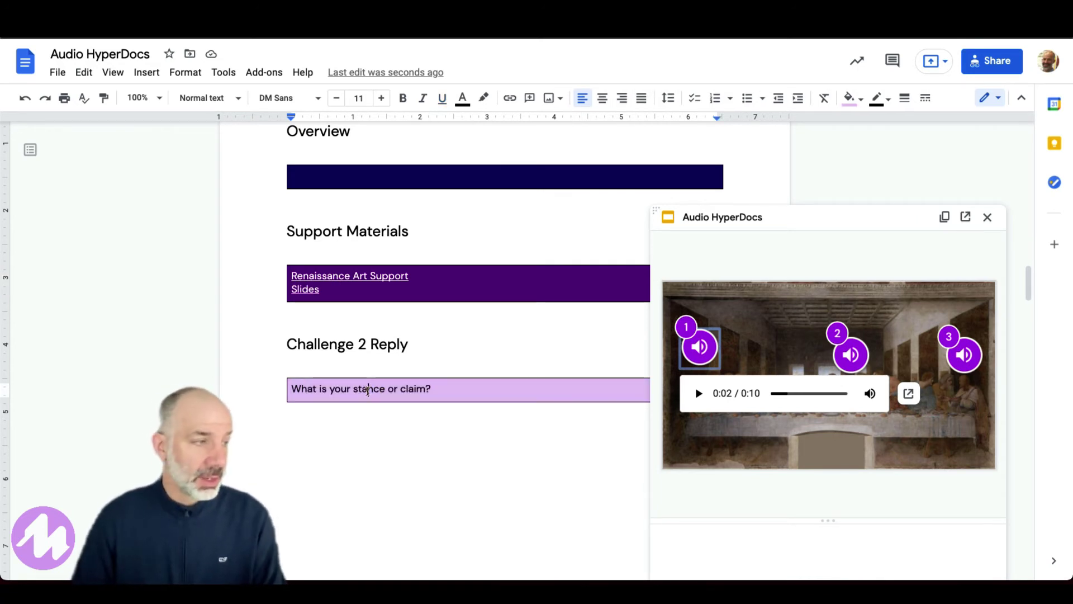
pyautogui.tripleClick(367, 390)
pyautogui.moveTo(431, 390); pyautogui.dragTo(288, 387)
pyautogui.press('BackSpace')
pyautogui.write('Here is m')
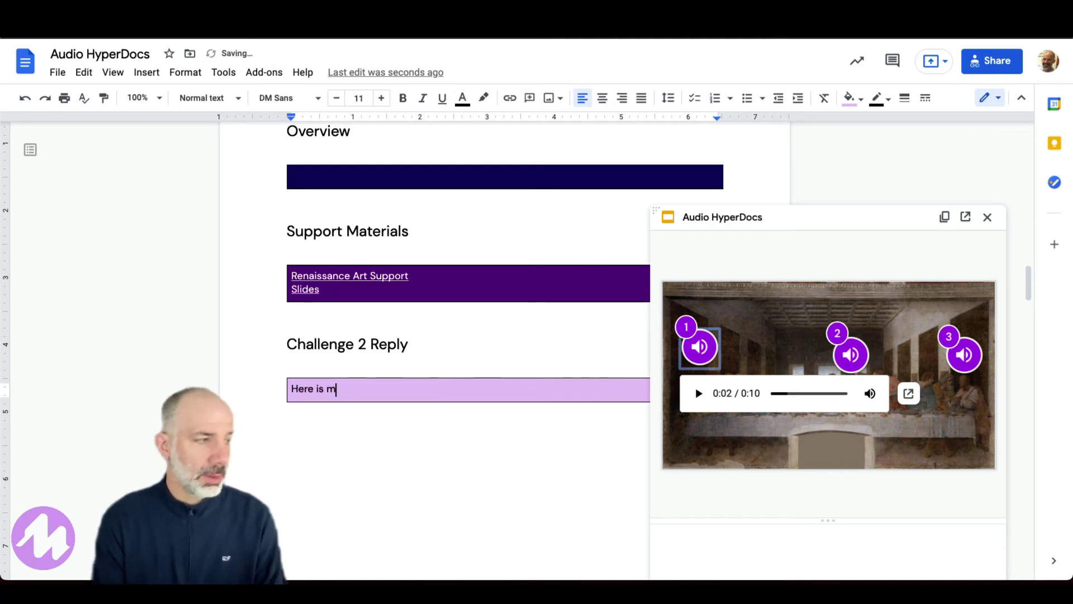
pyautogui.write('y idea or claim...')
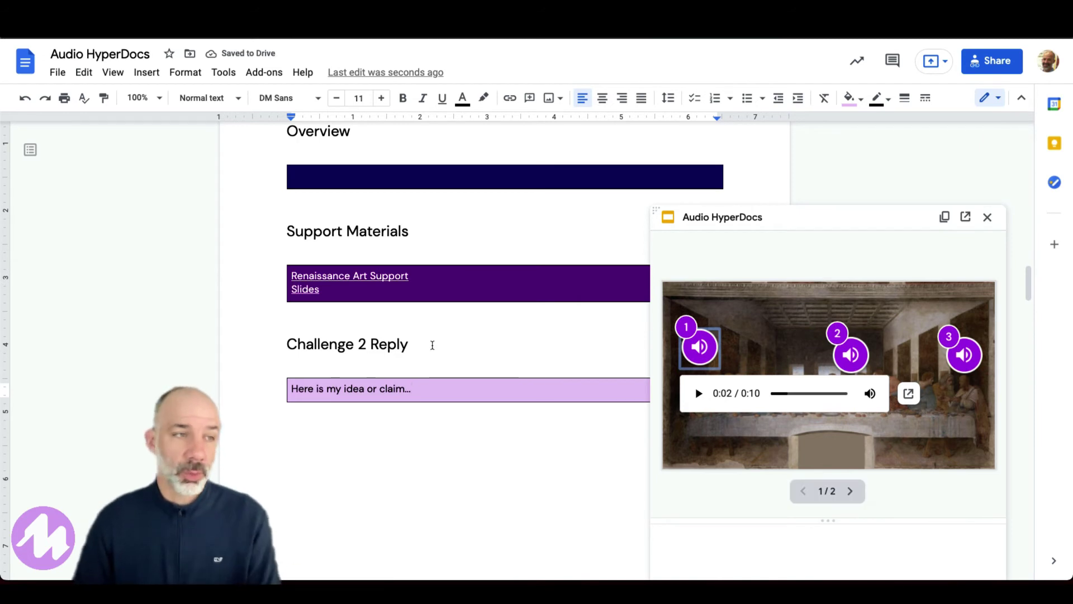
# Enlarge the slide preview beside the document, review it alongside the Challenge 2 sections, and close it.
pyautogui.moveTo(651, 208); pyautogui.dragTo(500, 136)
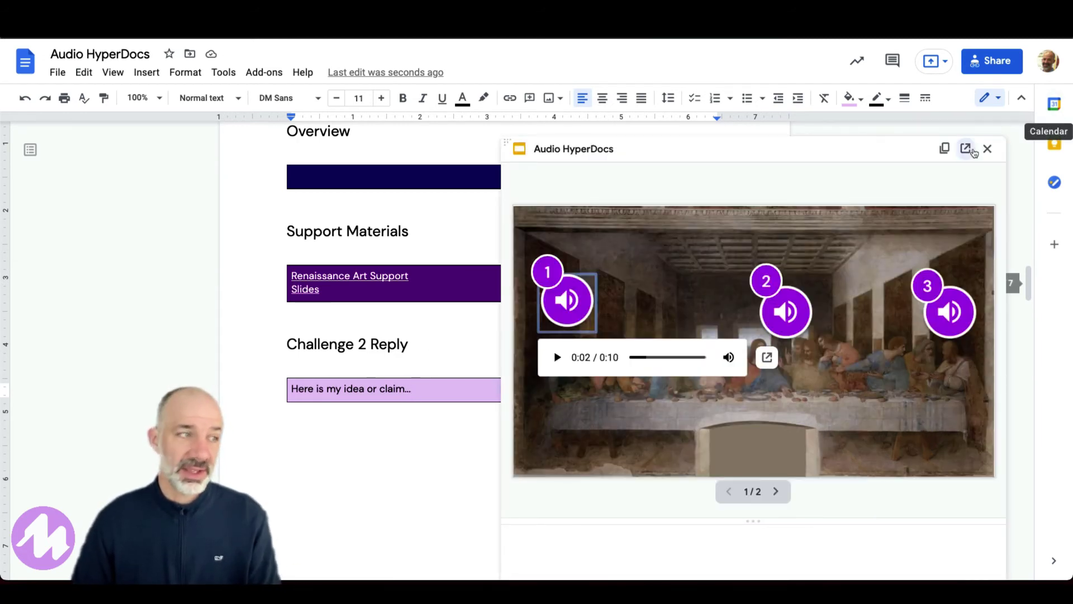
pyautogui.scroll(-3, 410, 378)
pyautogui.scroll(4, 408, 389)
pyautogui.scroll(-3, 408, 389)
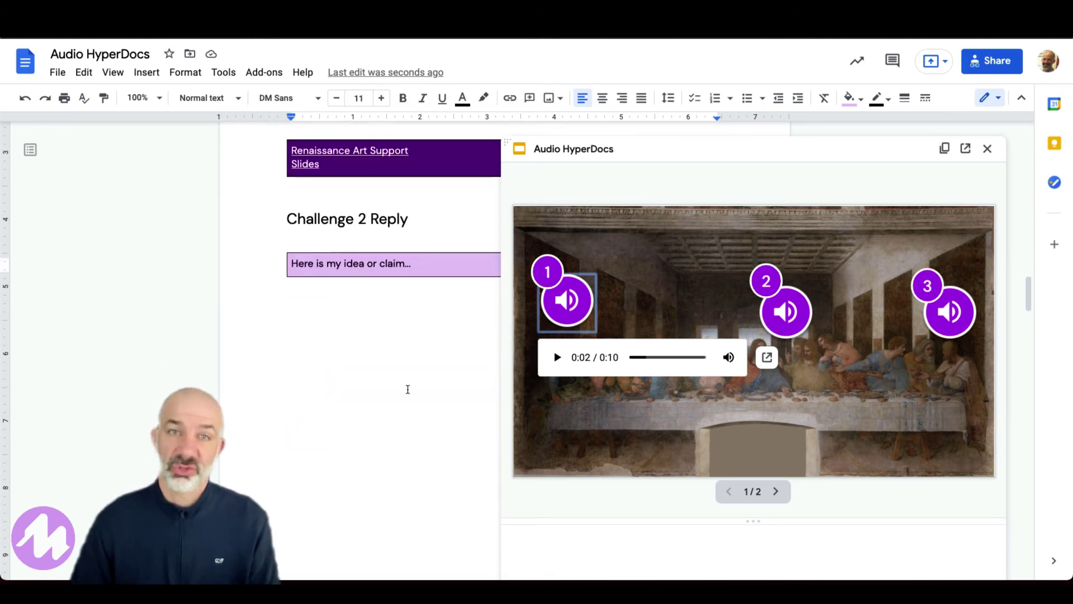
pyautogui.scroll(2, 408, 390)
pyautogui.click(987, 148)
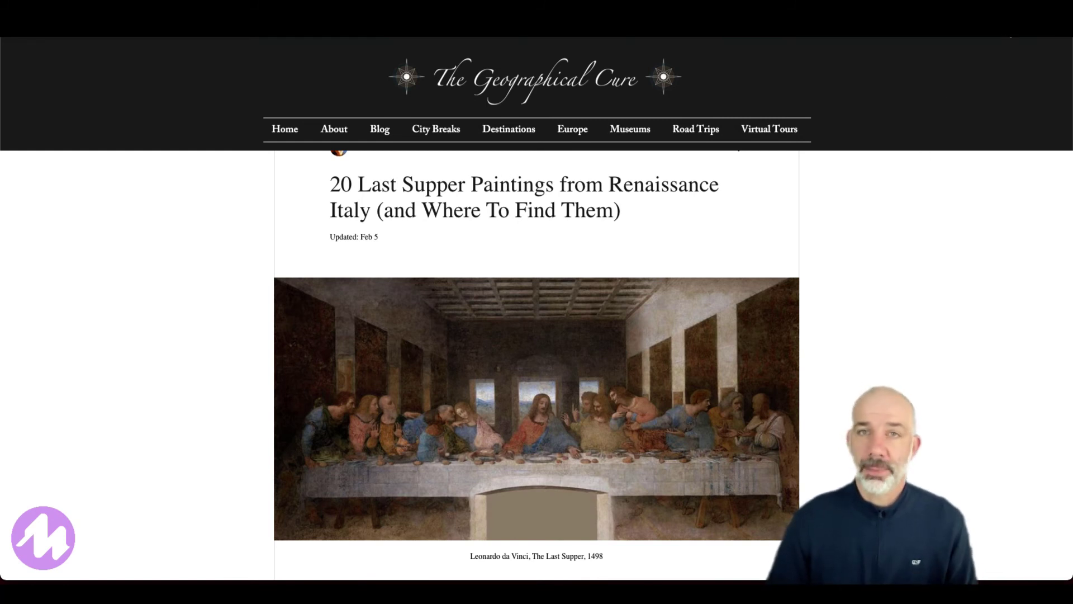
# Record a Mote voice note on the Last Supper paintings web page while browsing through the article.
pyautogui.click(1011, 37)
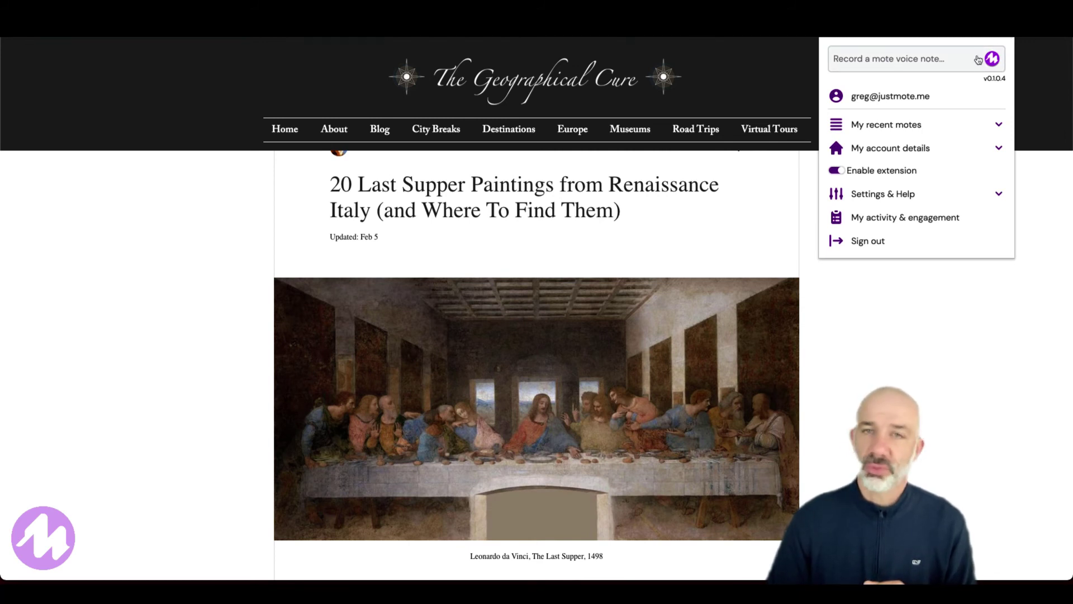
pyautogui.click(994, 59)
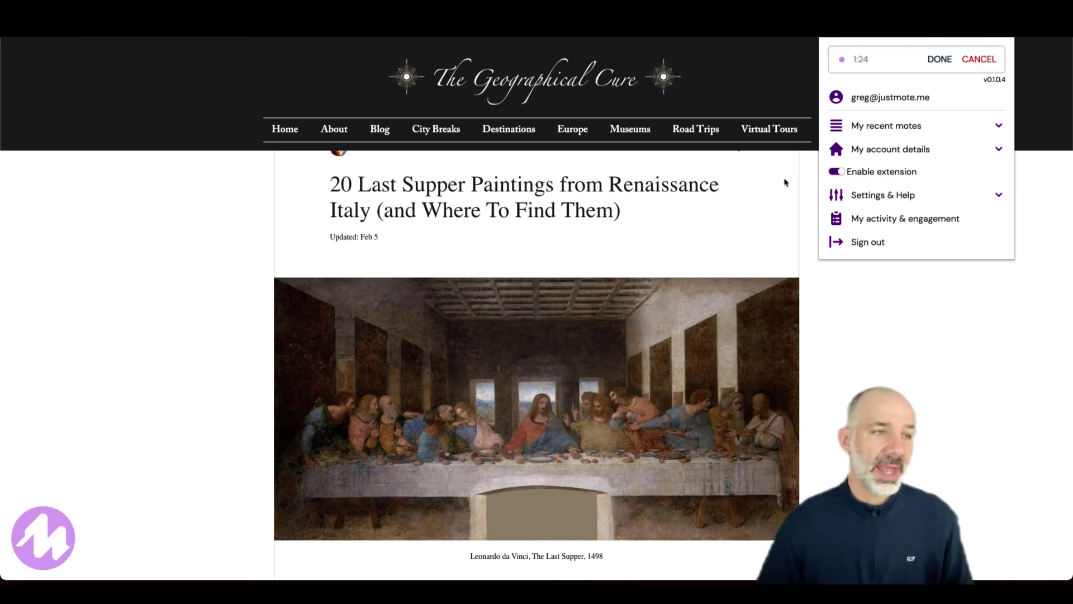
pyautogui.scroll(-6, 693, 270)
pyautogui.scroll(-11, 693, 271)
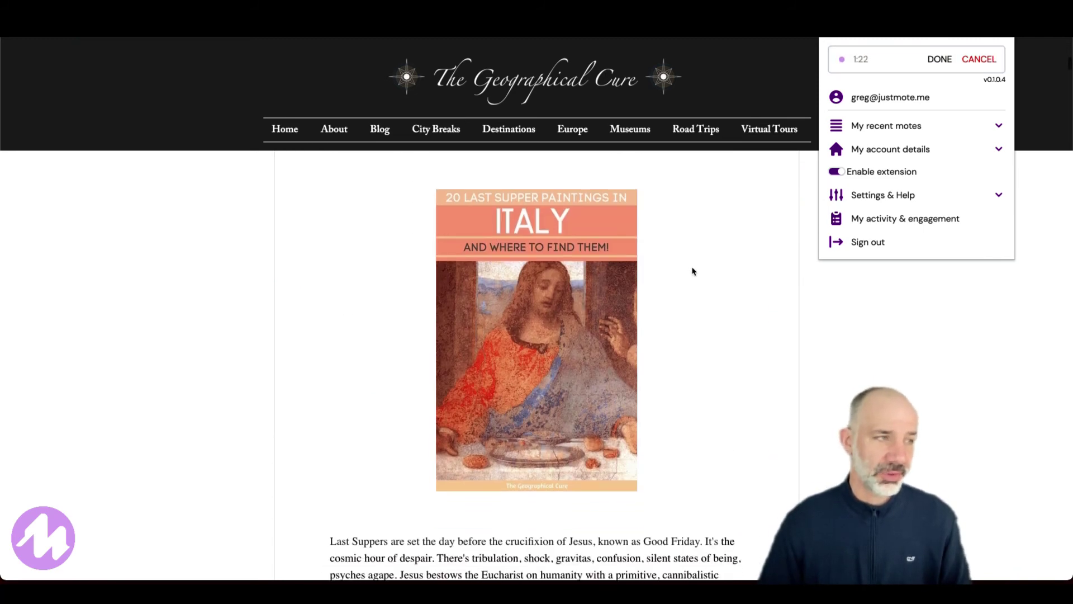
pyautogui.scroll(-3, 693, 270)
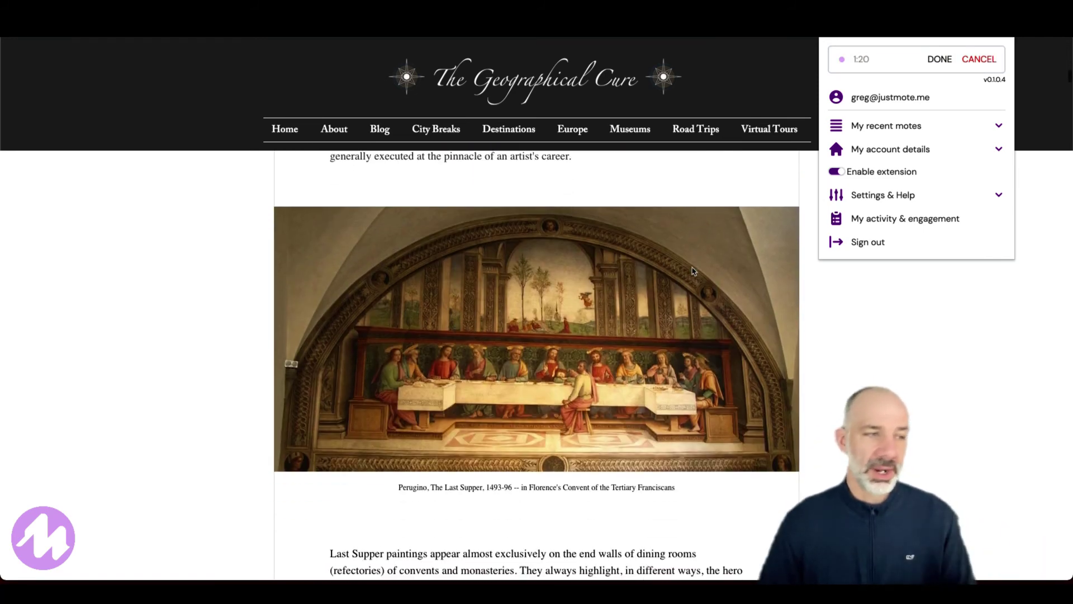
pyautogui.scroll(14, 693, 270)
pyautogui.scroll(7, 692, 271)
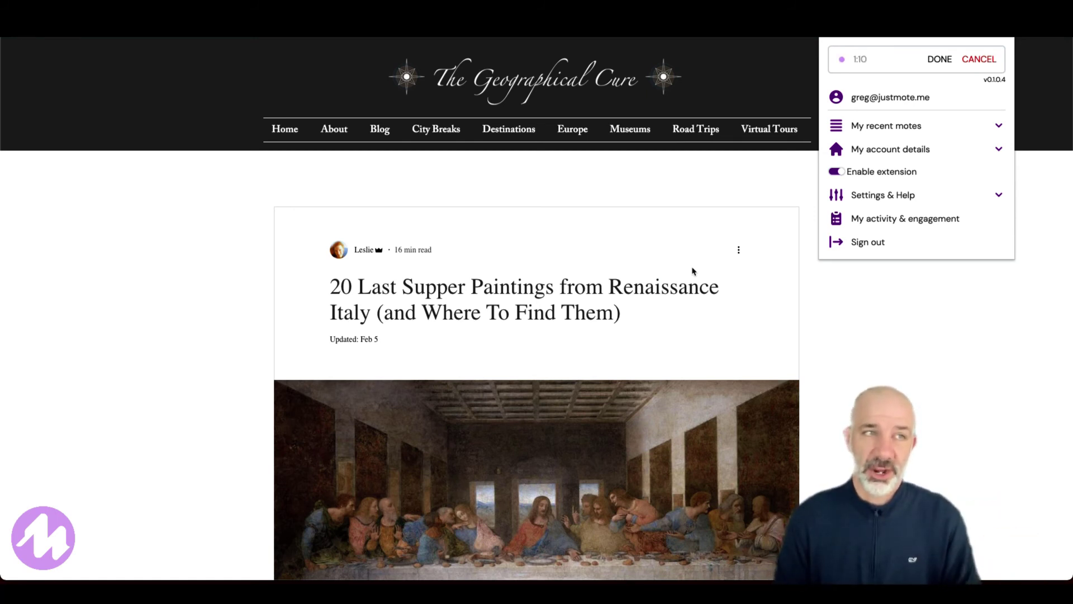
pyautogui.click(940, 59)
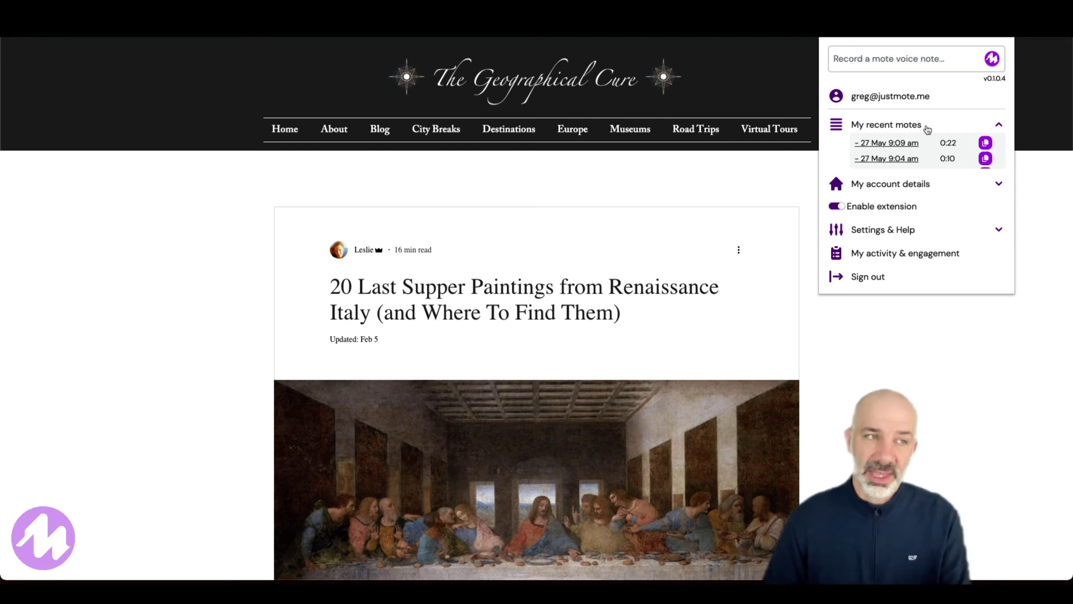
# In the Mote activity list, copy the landing page link of the thegeographicalcure.com voice note and open that landing page.
pyautogui.click(895, 256)
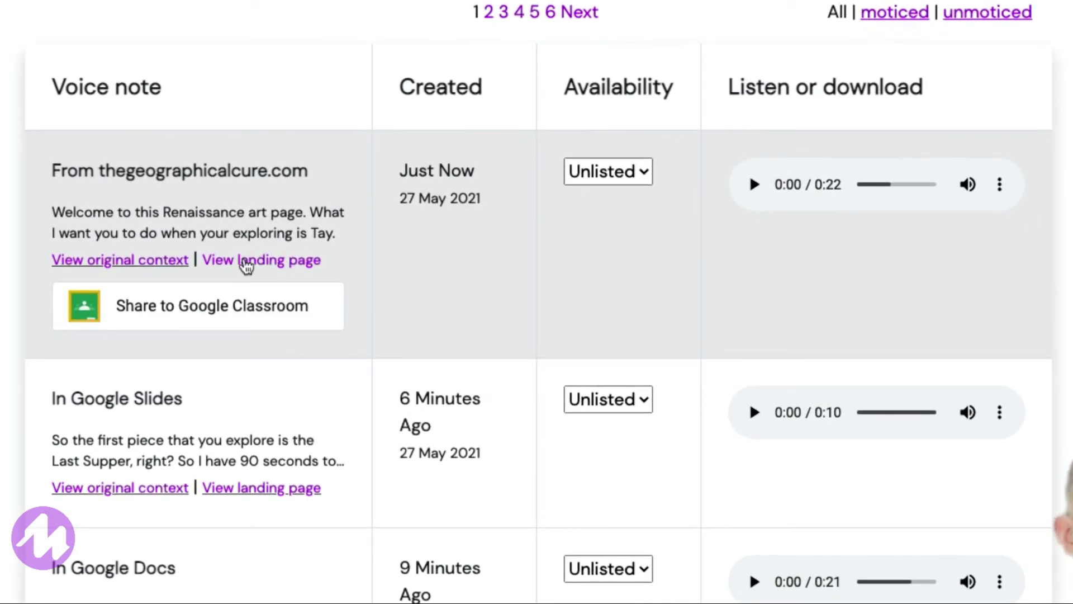
pyautogui.rightClick(244, 260)
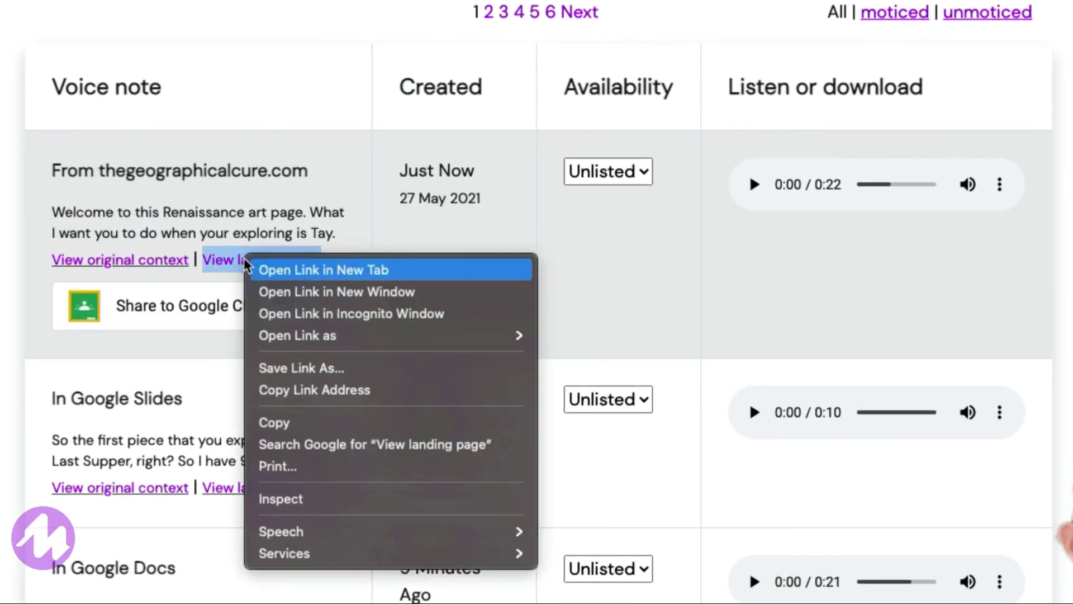
pyautogui.click(286, 391)
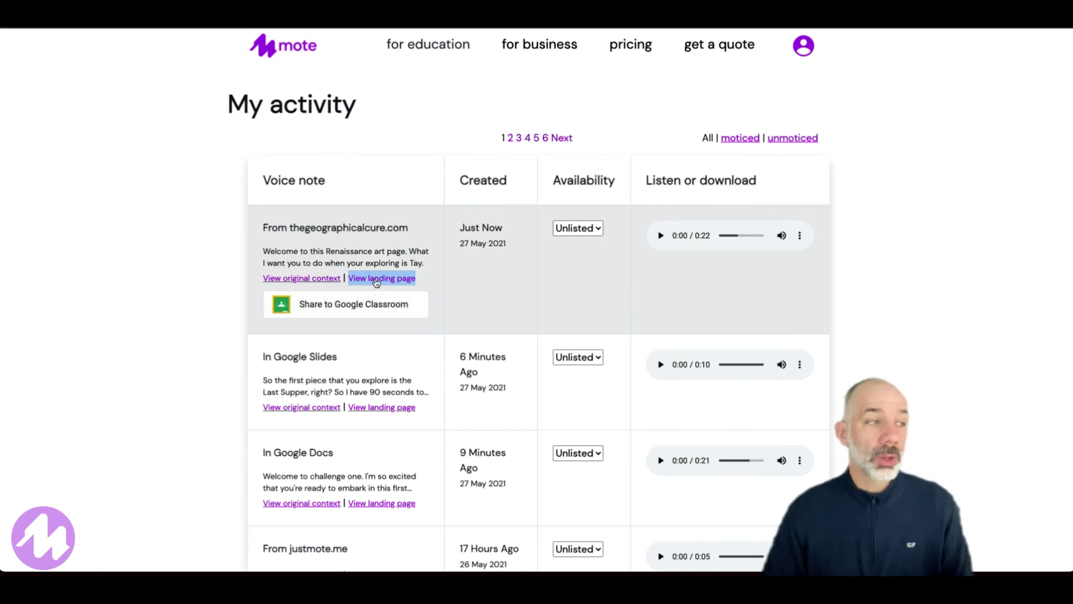
pyautogui.click(376, 278)
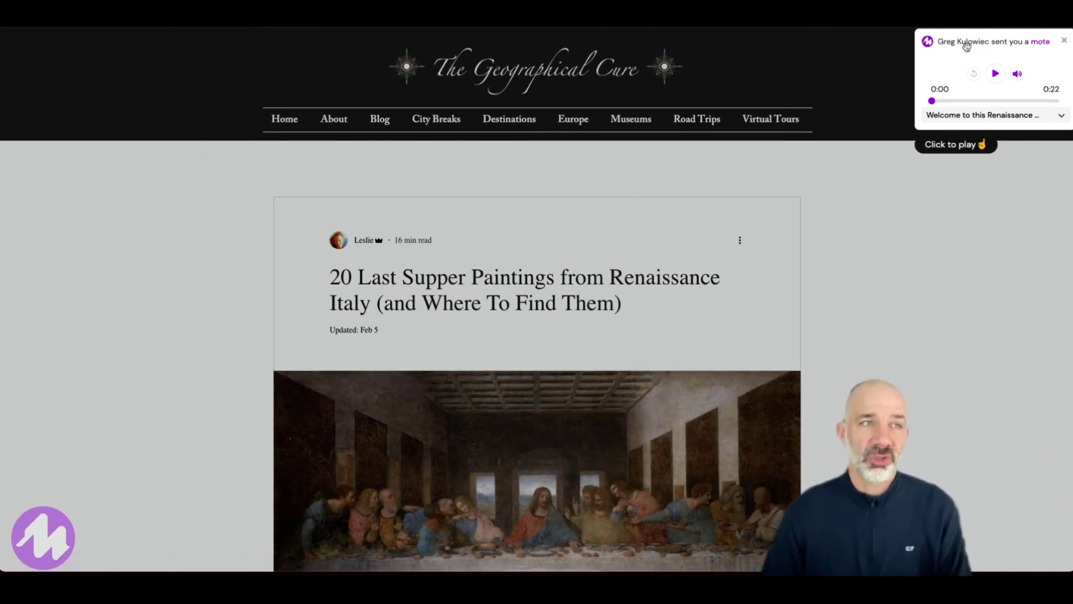
pyautogui.moveTo(964, 45); pyautogui.dragTo(840, 172)
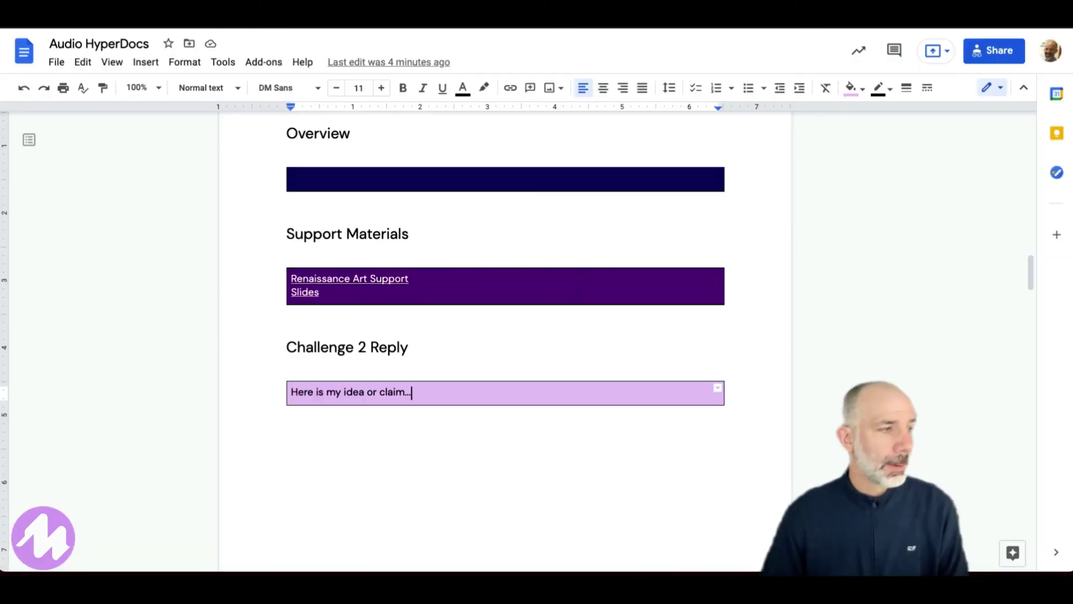
# In the Google Docs document, enter "Click HERE to access a web page that you will explore!" in the second Support Materials cell of Challenge 2.
pyautogui.click(450, 287)
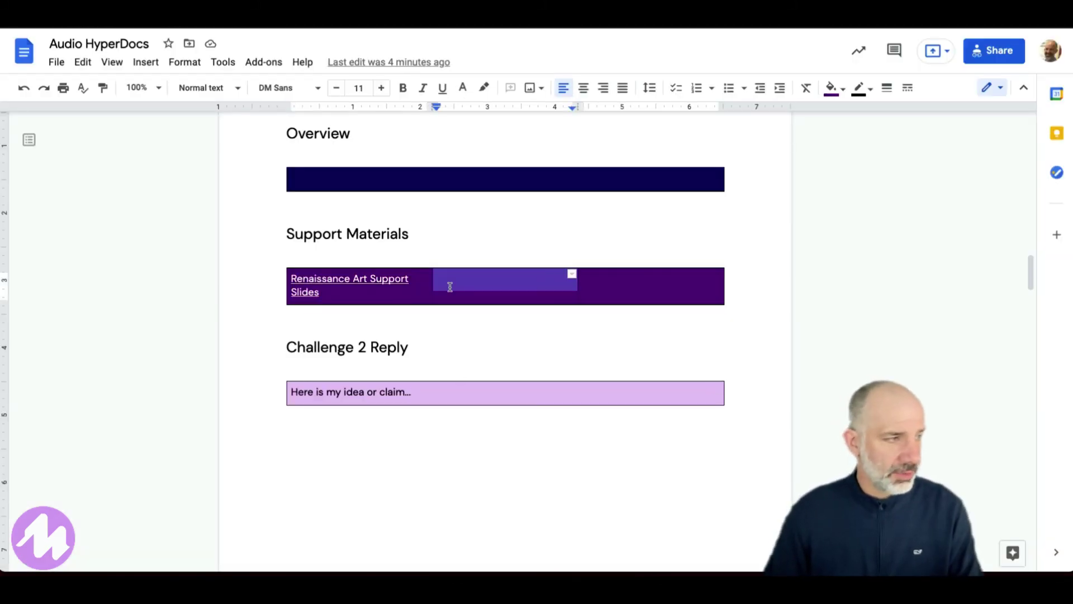
pyautogui.click(449, 287)
pyautogui.write('Click HE')
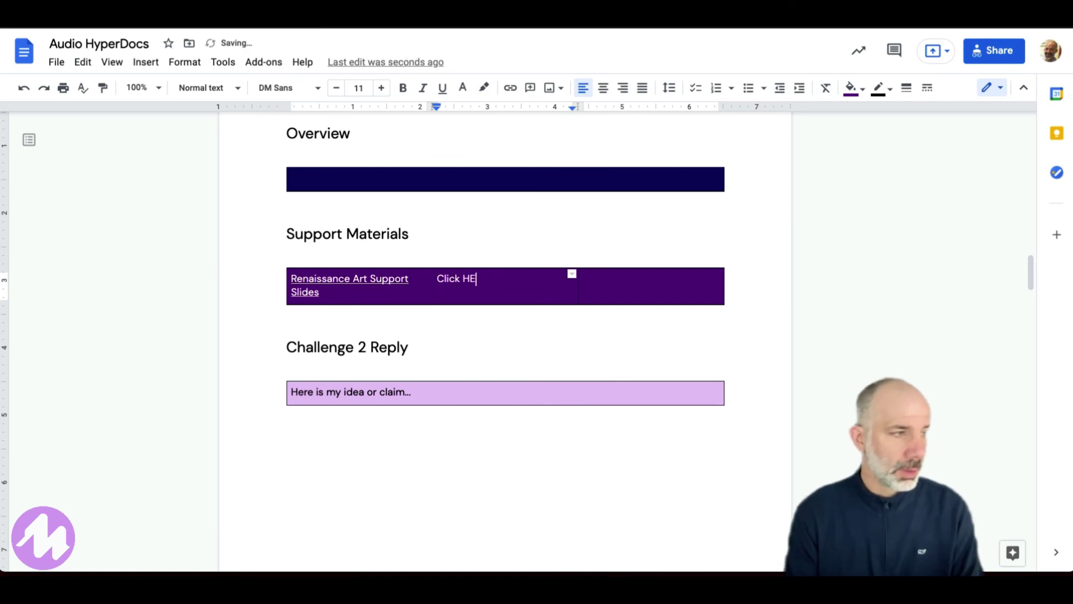
pyautogui.write('RE to access a ')
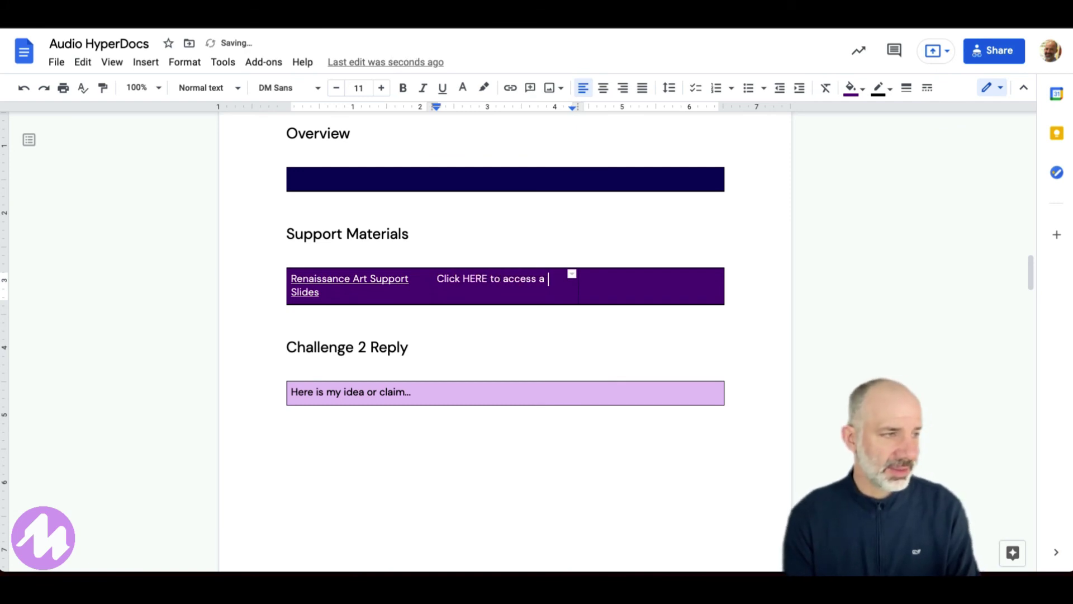
pyautogui.write('web page that yo')
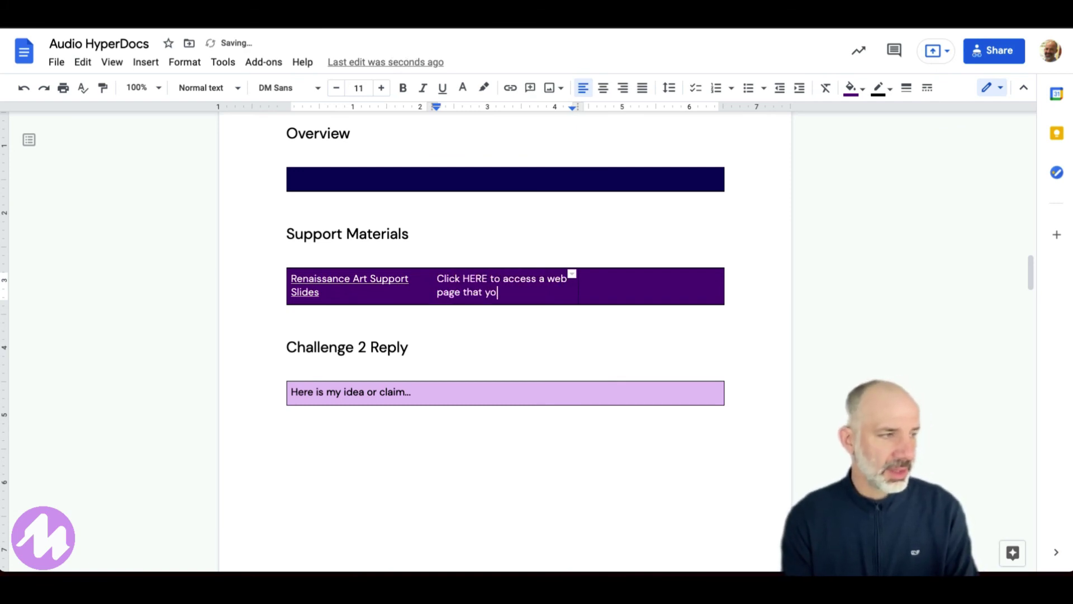
pyautogui.write('u will explore!')
pyautogui.press('BackSpace')
pyautogui.press('BackSpace')
pyautogui.press('BackSpace')
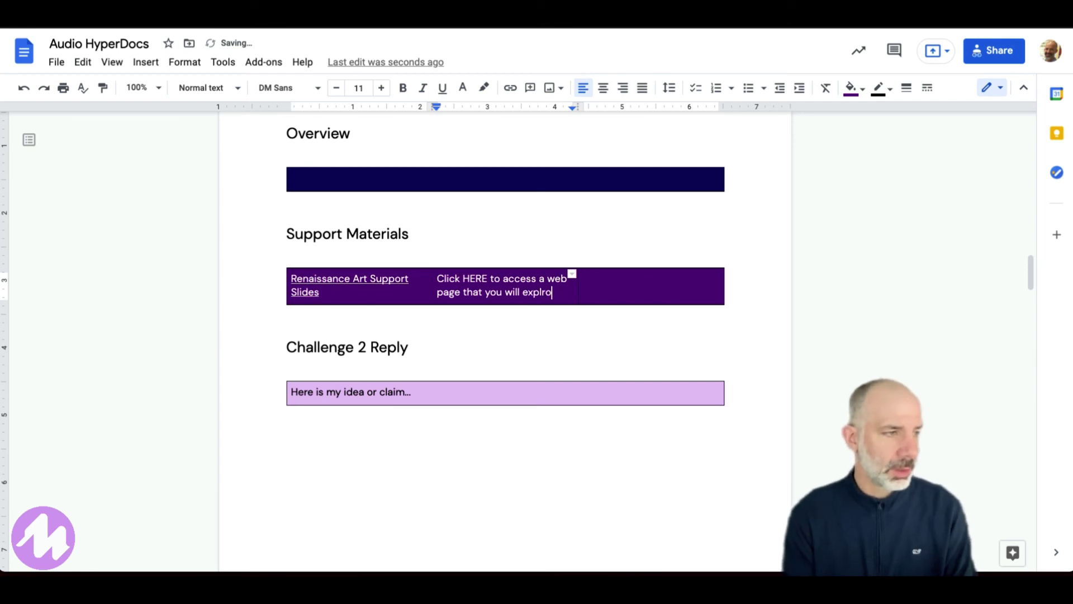
pyautogui.write('re!')
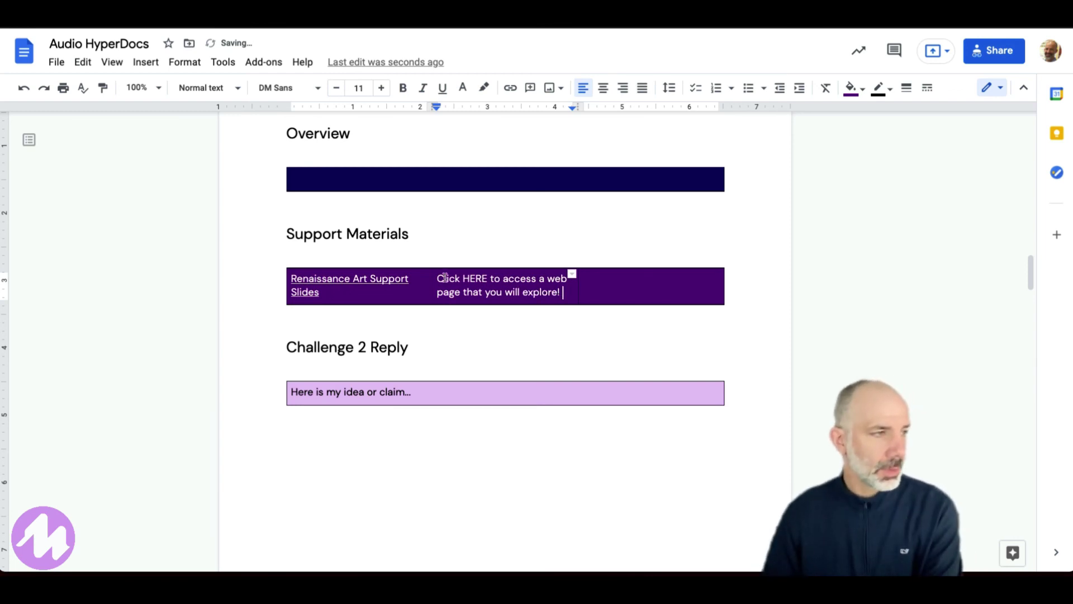
pyautogui.moveTo(438, 278); pyautogui.dragTo(487, 279)
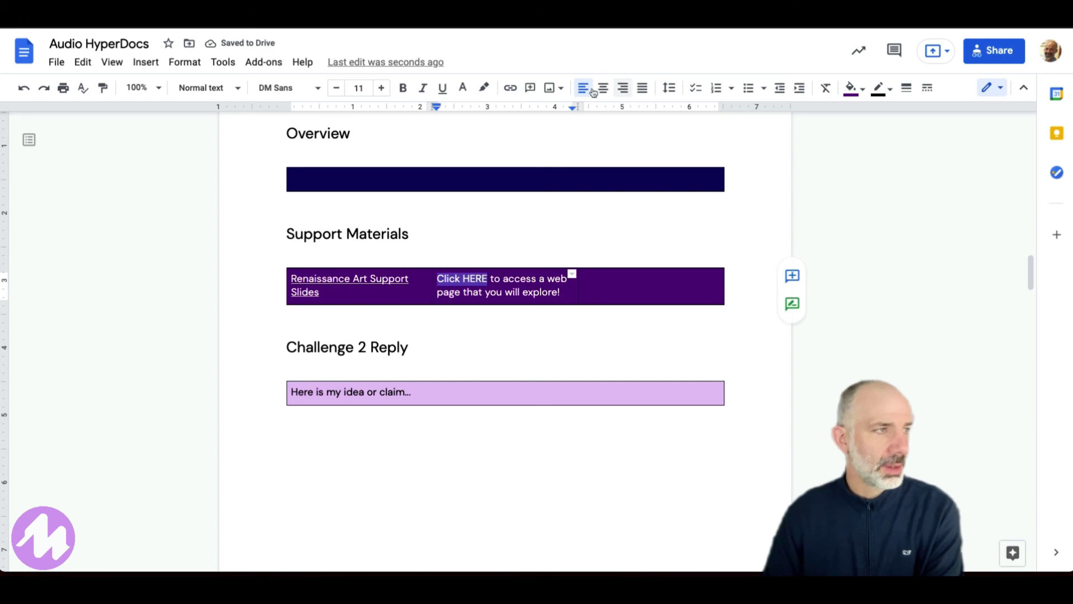
pyautogui.click(510, 89)
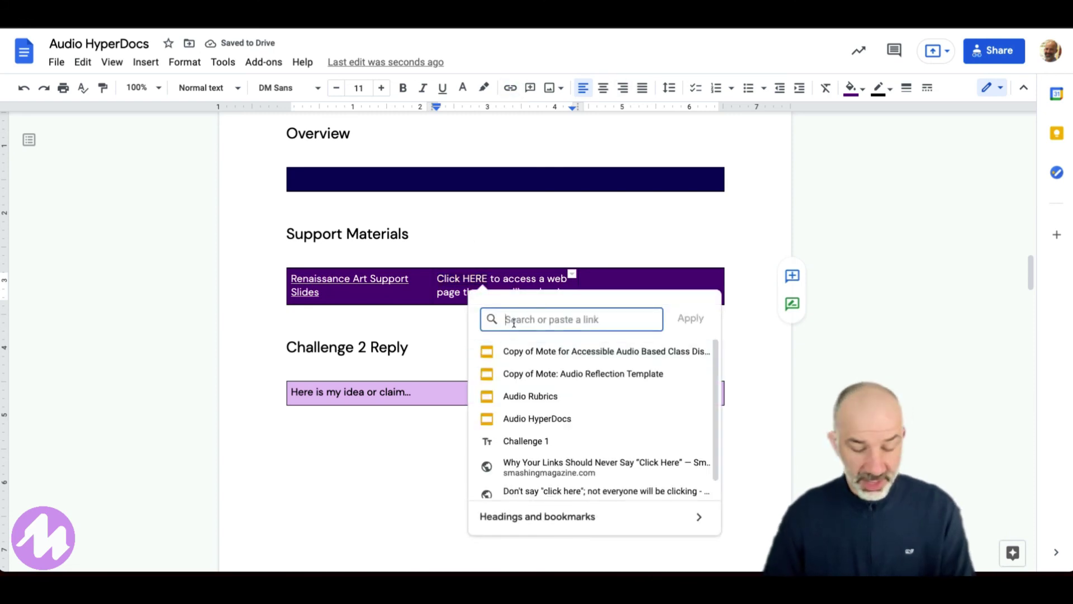
pyautogui.hotkey('ctrl', 'v')
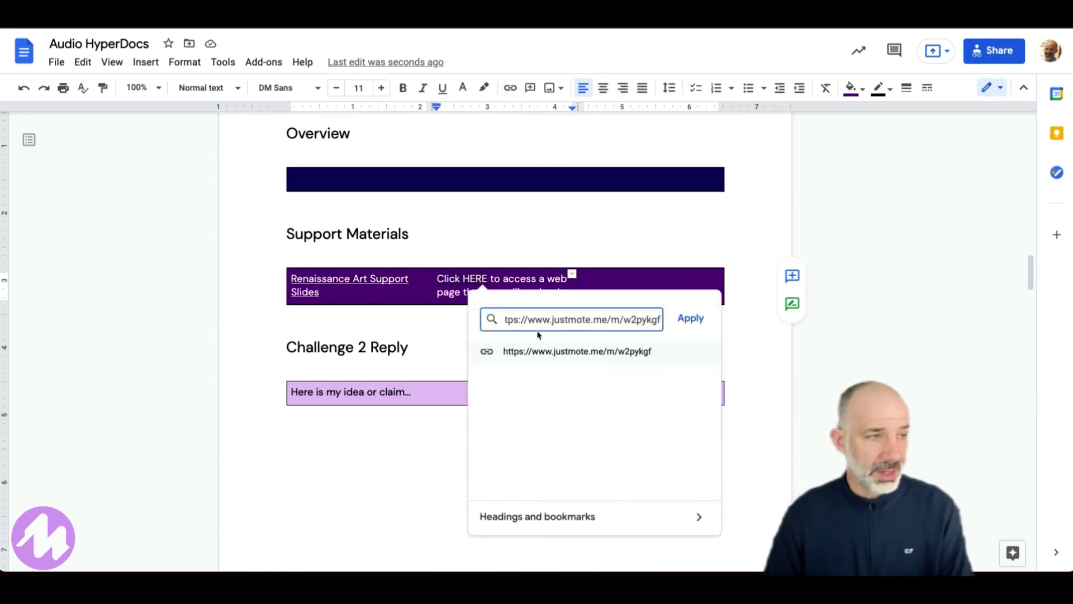
pyautogui.click(691, 320)
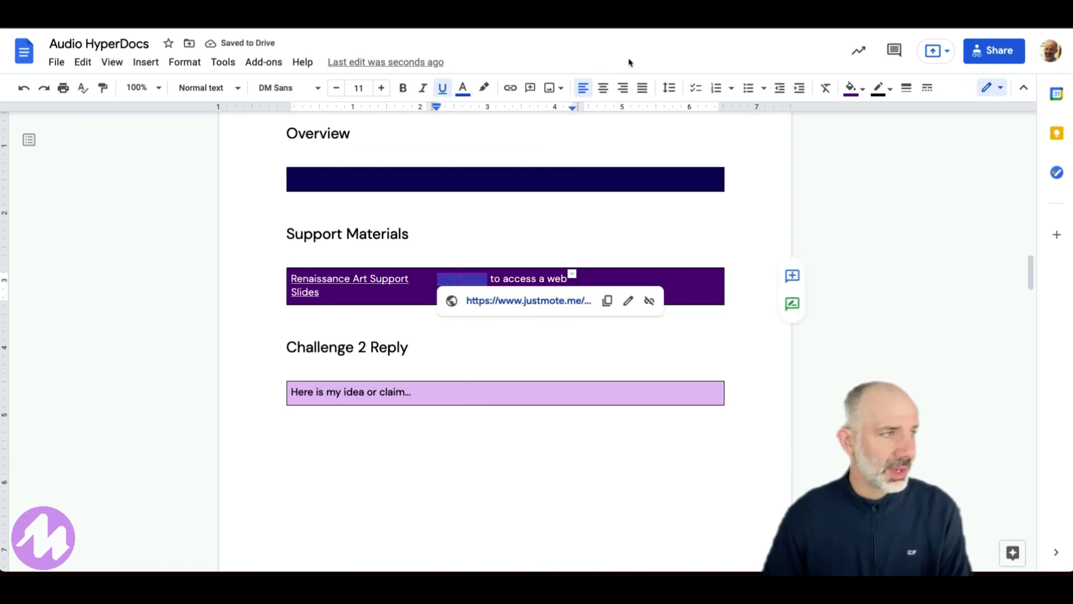
pyautogui.click(467, 89)
pyautogui.click(609, 114)
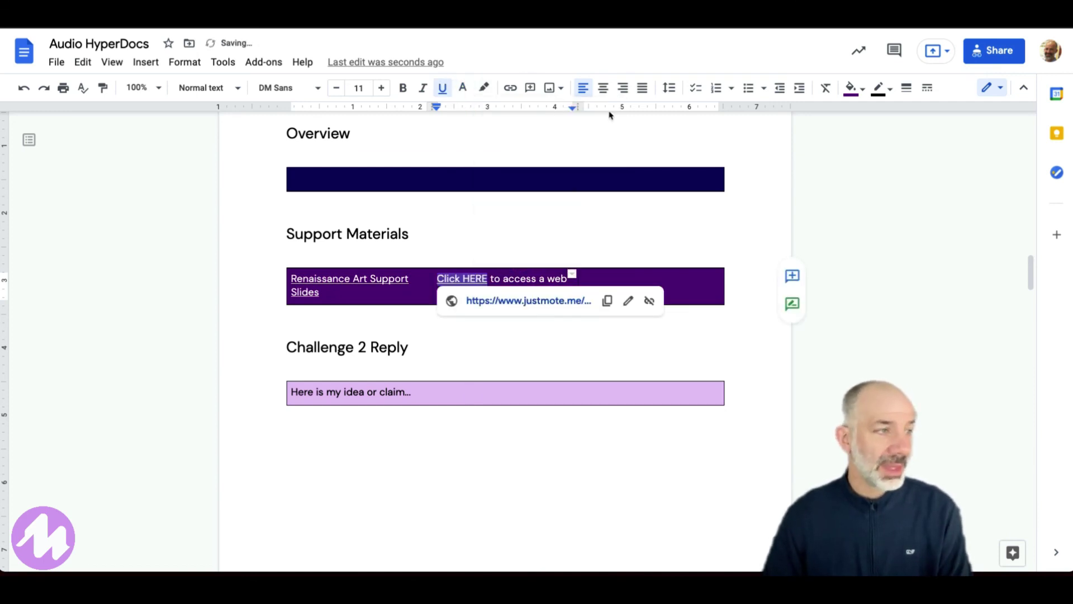
# Test the "Click HERE" link by opening its web page and moving the Mote player beside the article title.
pyautogui.click(528, 344)
pyautogui.click(468, 282)
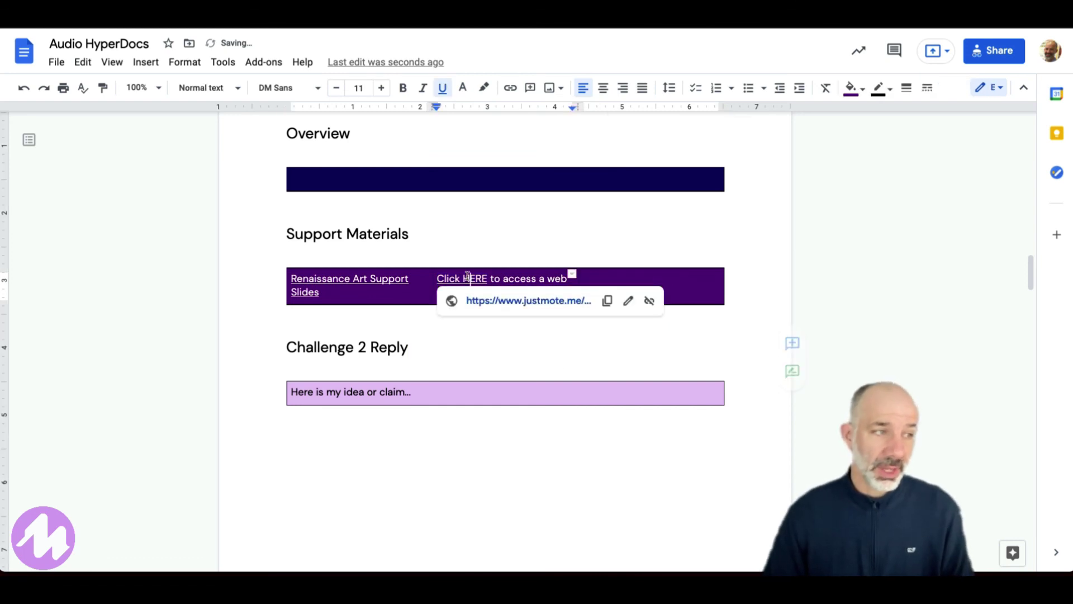
pyautogui.click(531, 302)
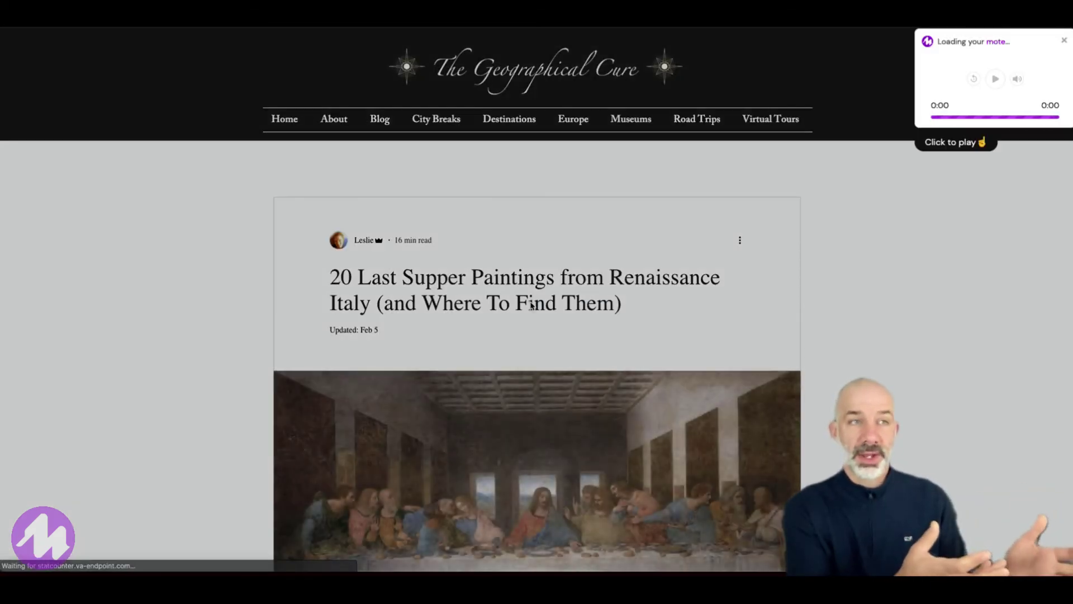
pyautogui.moveTo(963, 49); pyautogui.dragTo(825, 224)
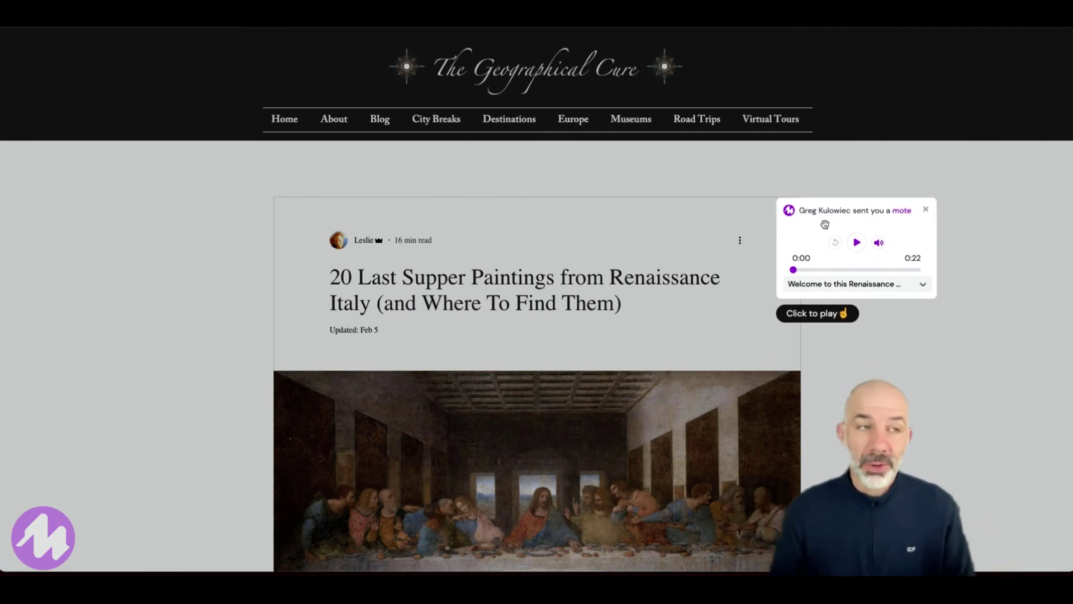